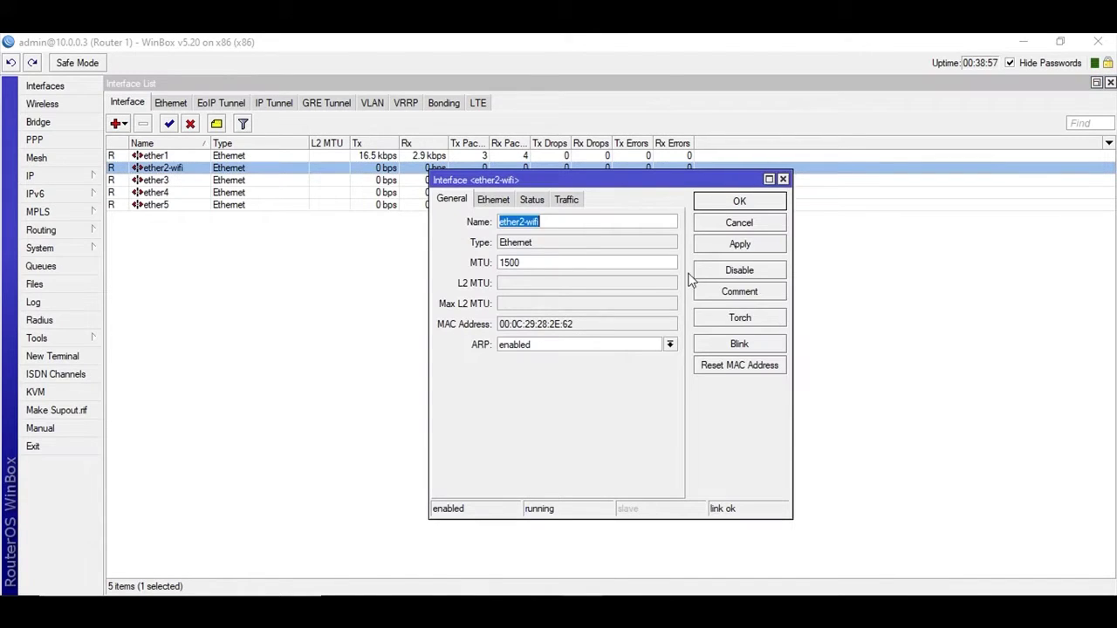
Step: Rename the interfaces: ether2-wifi becomes ether2, ether3 becomes LAN, ether4 becomes LAN-WIFI
{"action": "left_click", "coordinate": [640, 221]}
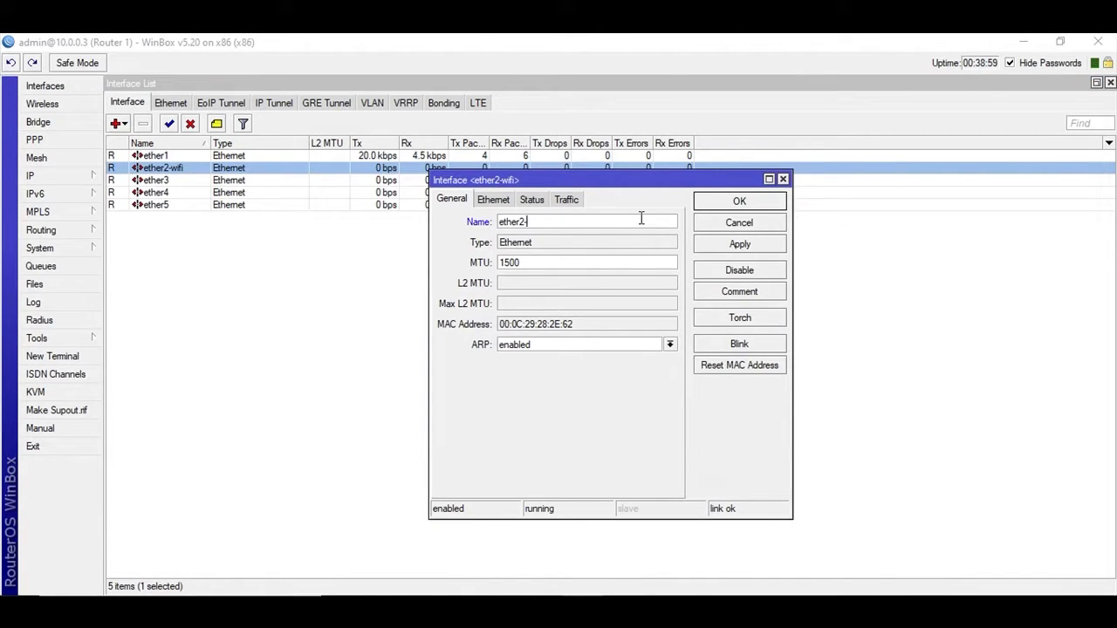
{"action": "left_click", "coordinate": [713, 244]}
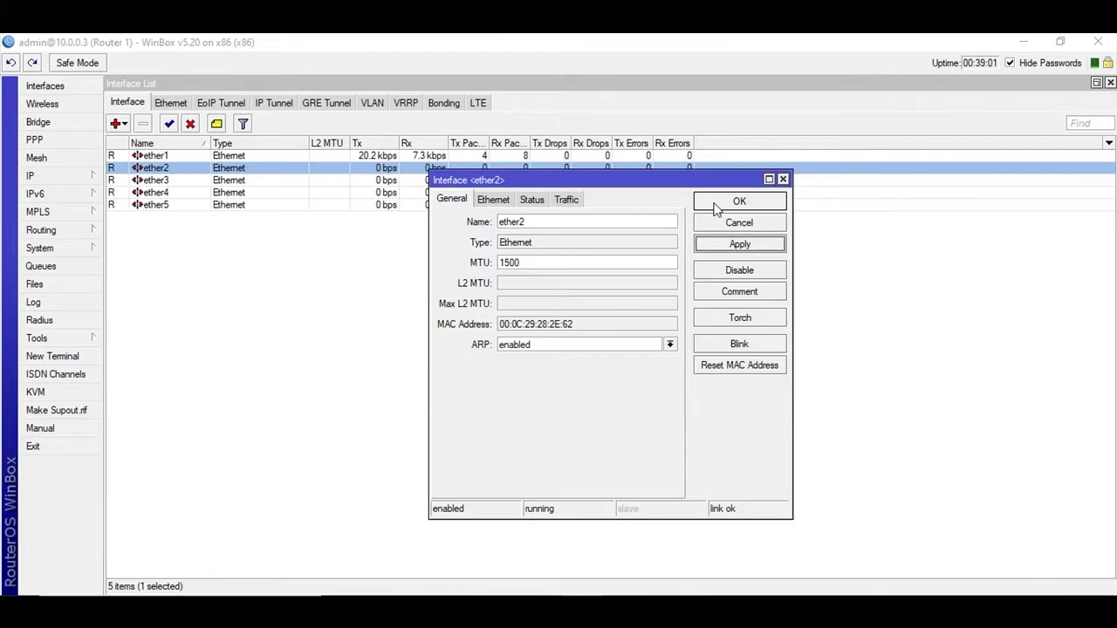
{"action": "left_click", "coordinate": [735, 203]}
{"action": "double_click", "coordinate": [146, 180]}
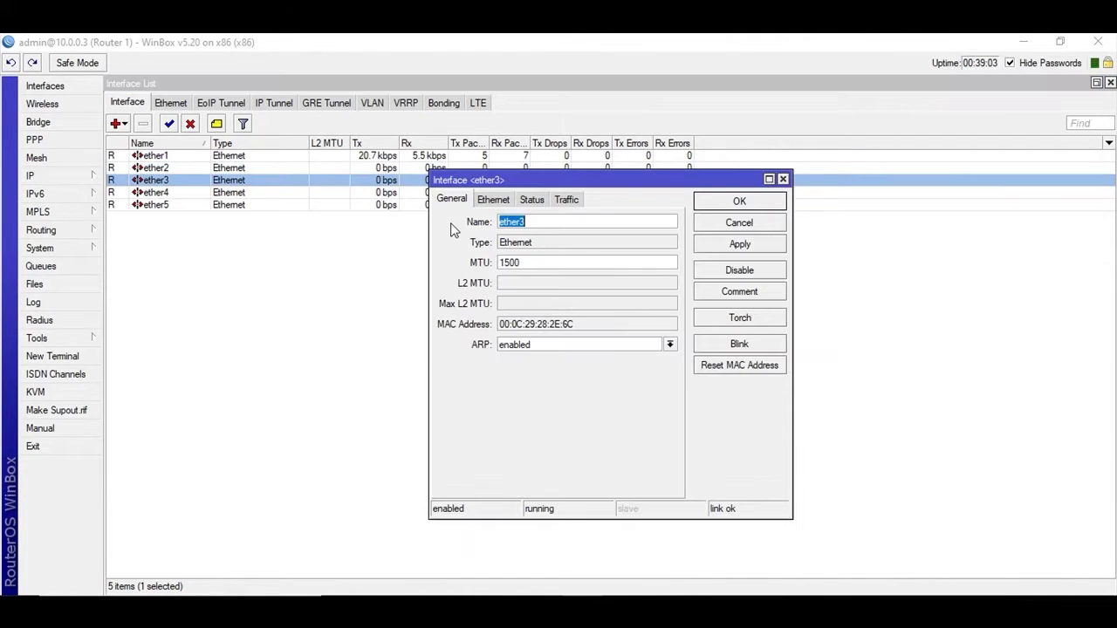
{"action": "type", "text": "LAN"}
{"action": "left_click", "coordinate": [739, 244]}
{"action": "left_click", "coordinate": [739, 200]}
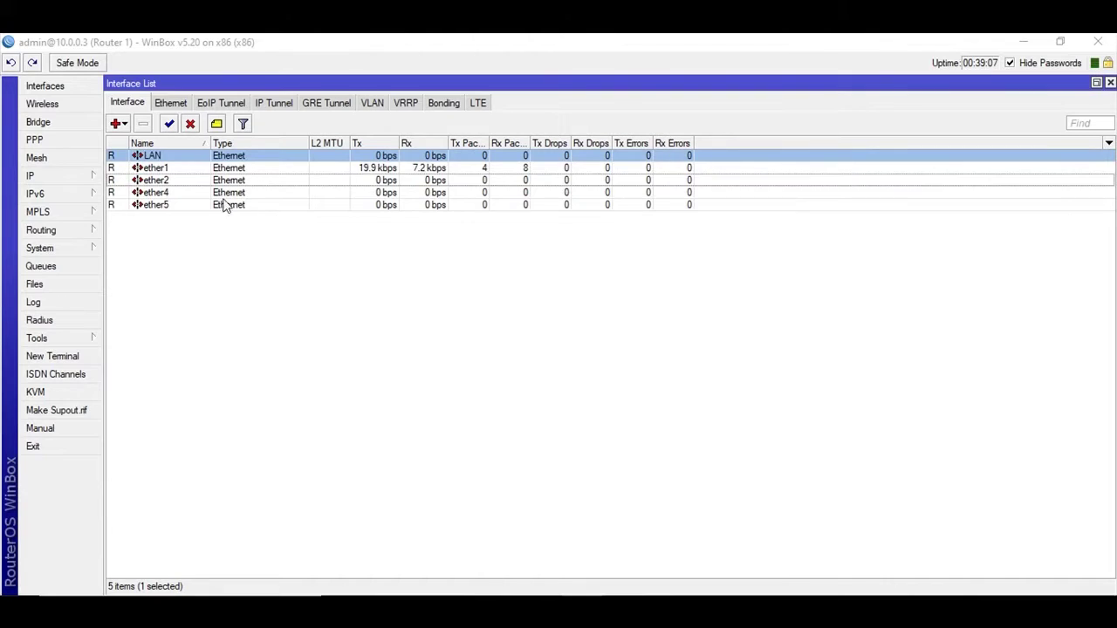
{"action": "double_click", "coordinate": [154, 193]}
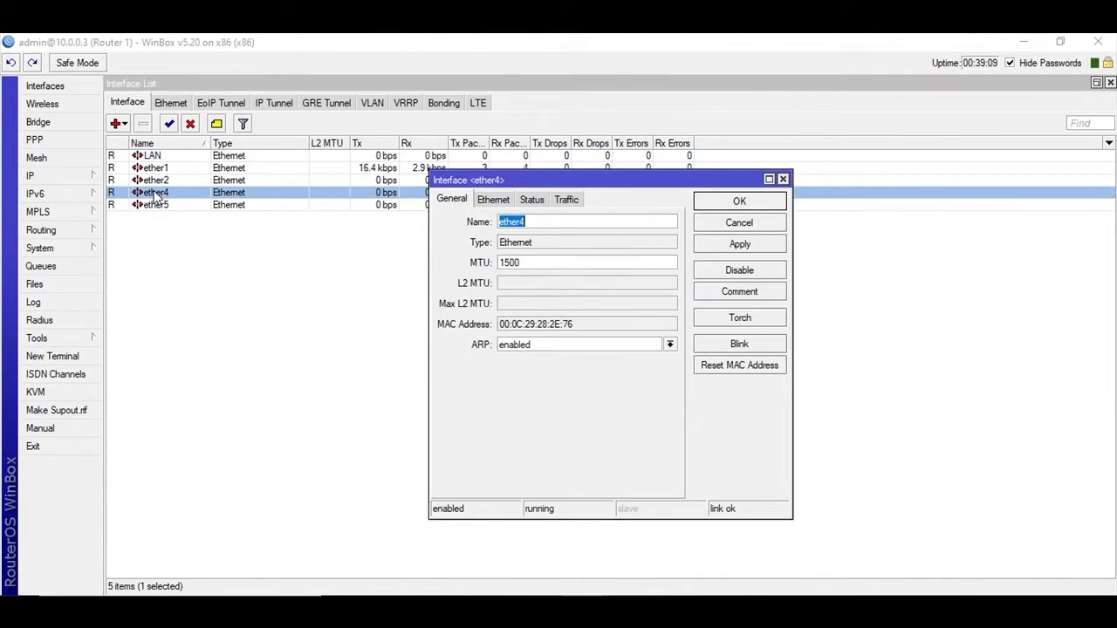
{"action": "type", "text": "LAN-WIFI"}
{"action": "left_click", "coordinate": [729, 244]}
Step: Start the Hotspot Setup wizard under IP > Hotspot with LAN as the interface
{"action": "left_click", "coordinate": [724, 203]}
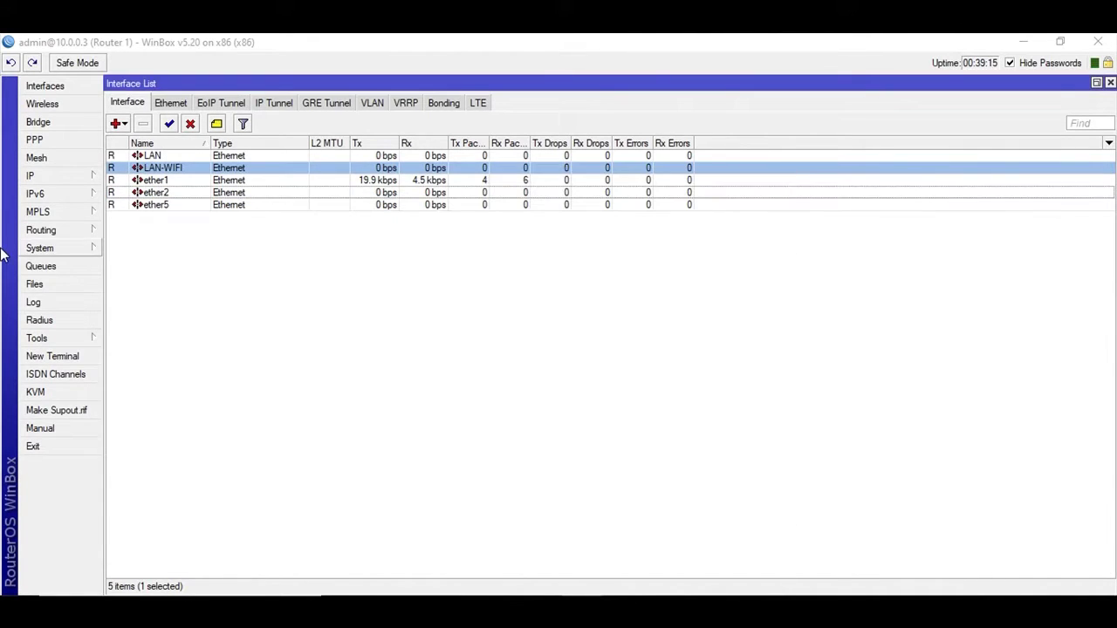
{"action": "left_click", "coordinate": [71, 174]}
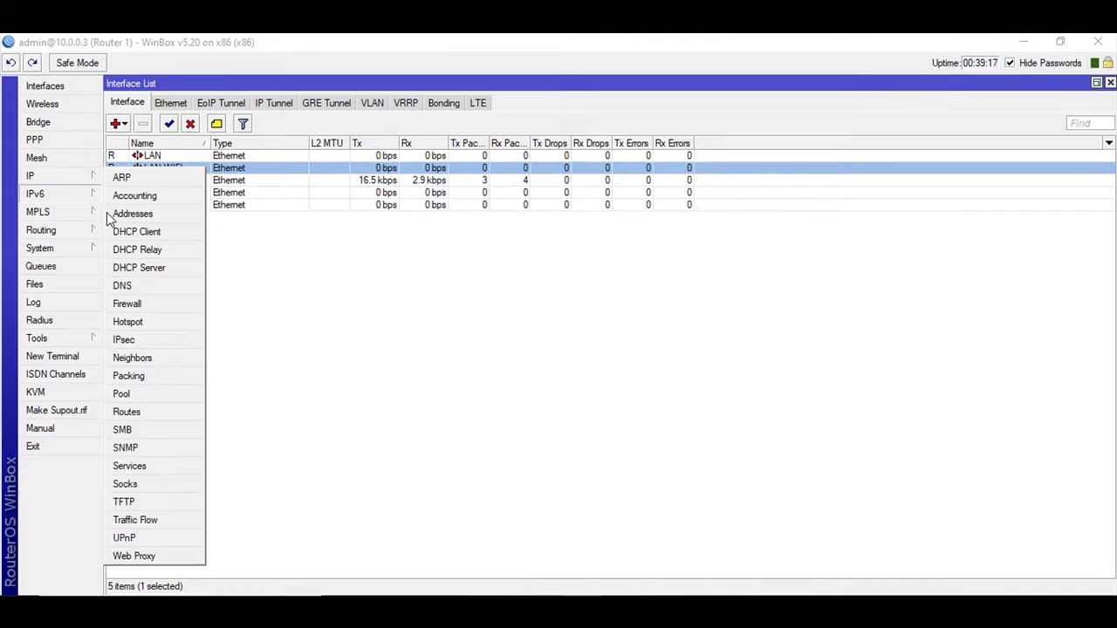
{"action": "left_click", "coordinate": [127, 322]}
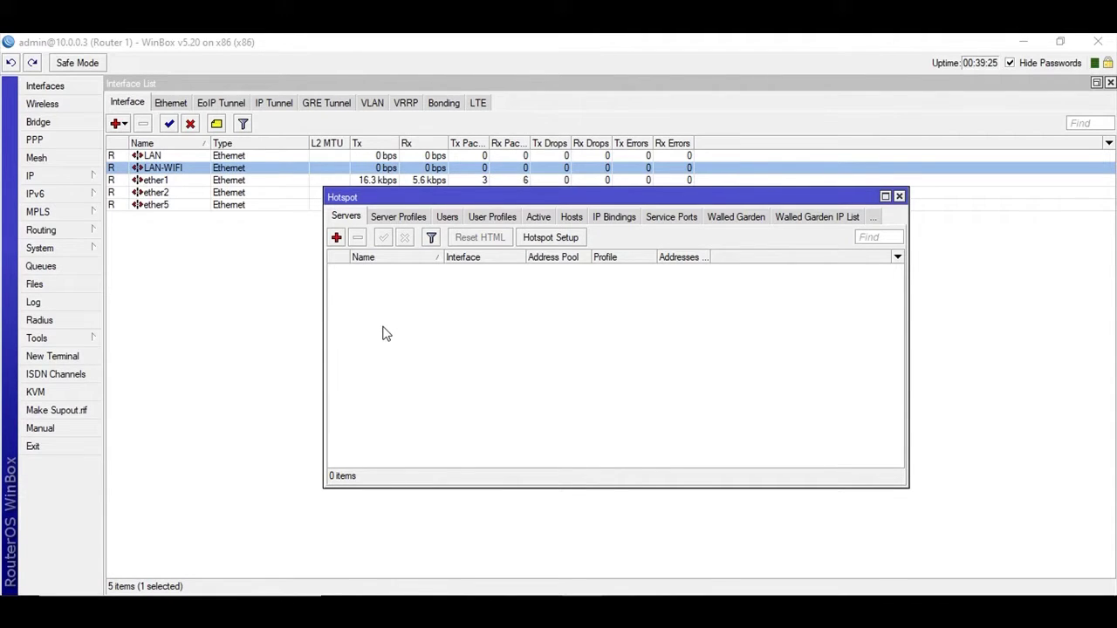
{"action": "left_click", "coordinate": [549, 244]}
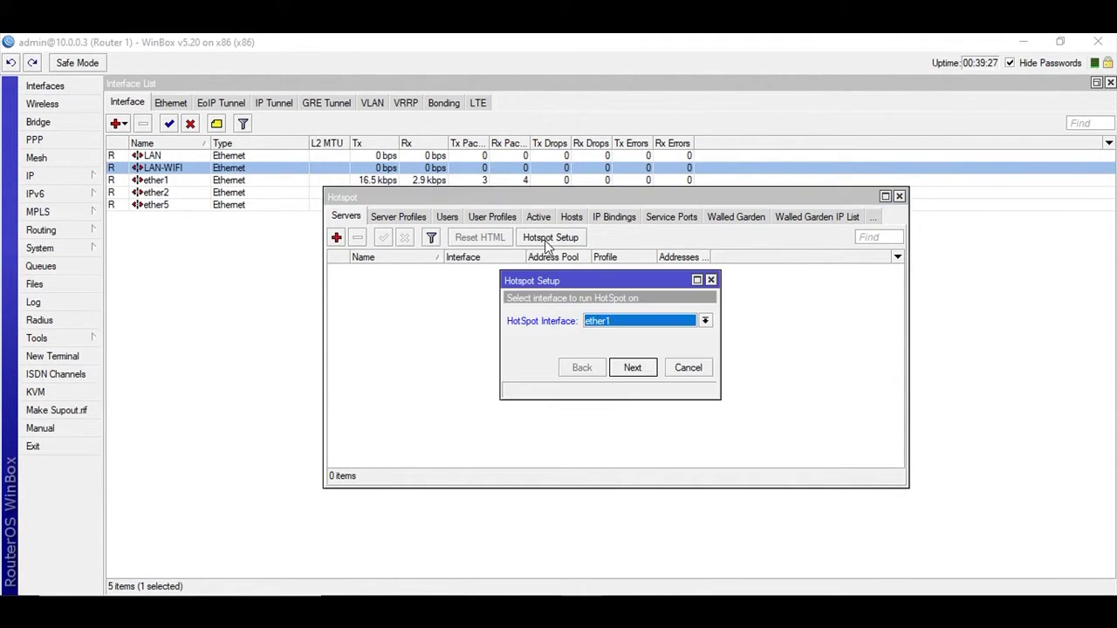
{"action": "left_click", "coordinate": [614, 322]}
{"action": "left_click", "coordinate": [630, 332]}
{"action": "left_click", "coordinate": [652, 372]}
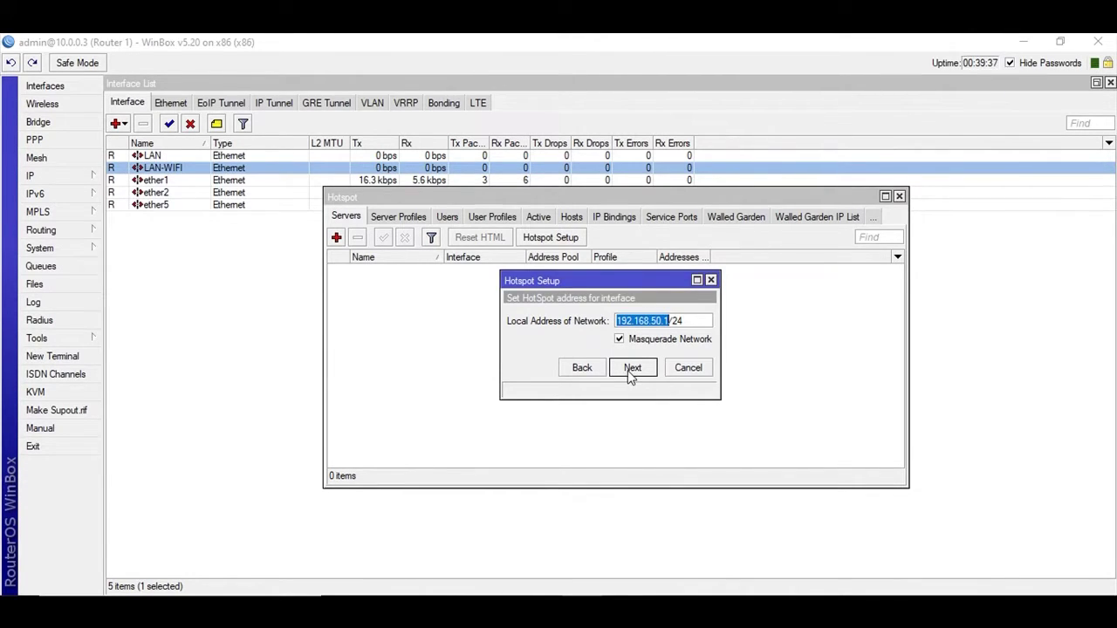
Step: Accept 192.168.50.1/24 and the default pool, set DNS name zslogin.hotspot1, and enter the local user's credentials
{"action": "left_click", "coordinate": [633, 368]}
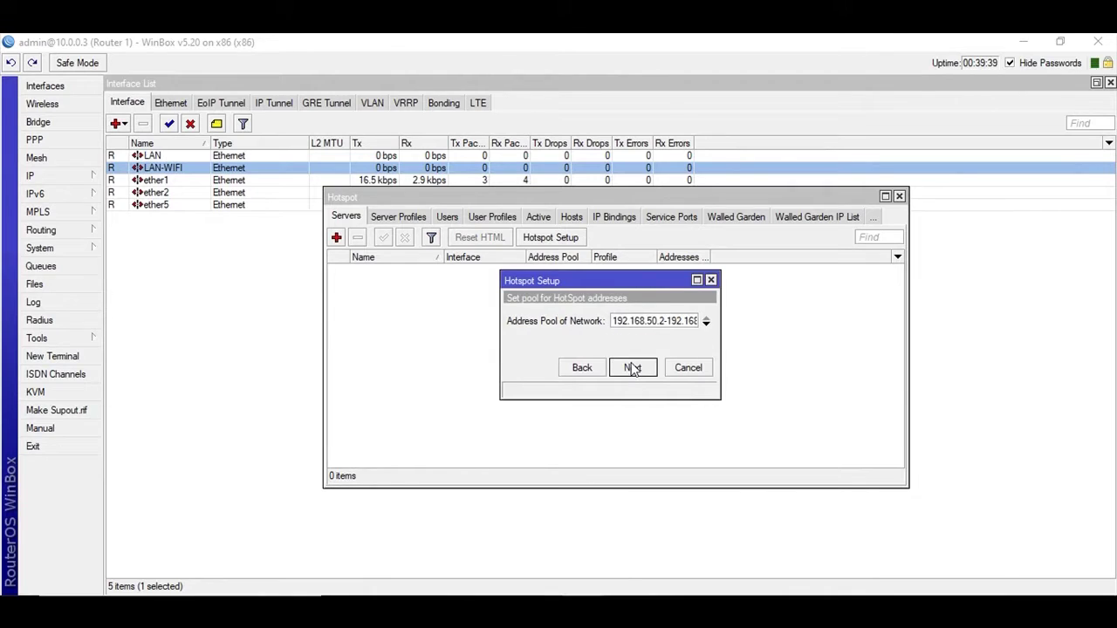
{"action": "left_click", "coordinate": [632, 369]}
{"action": "left_click", "coordinate": [633, 369]}
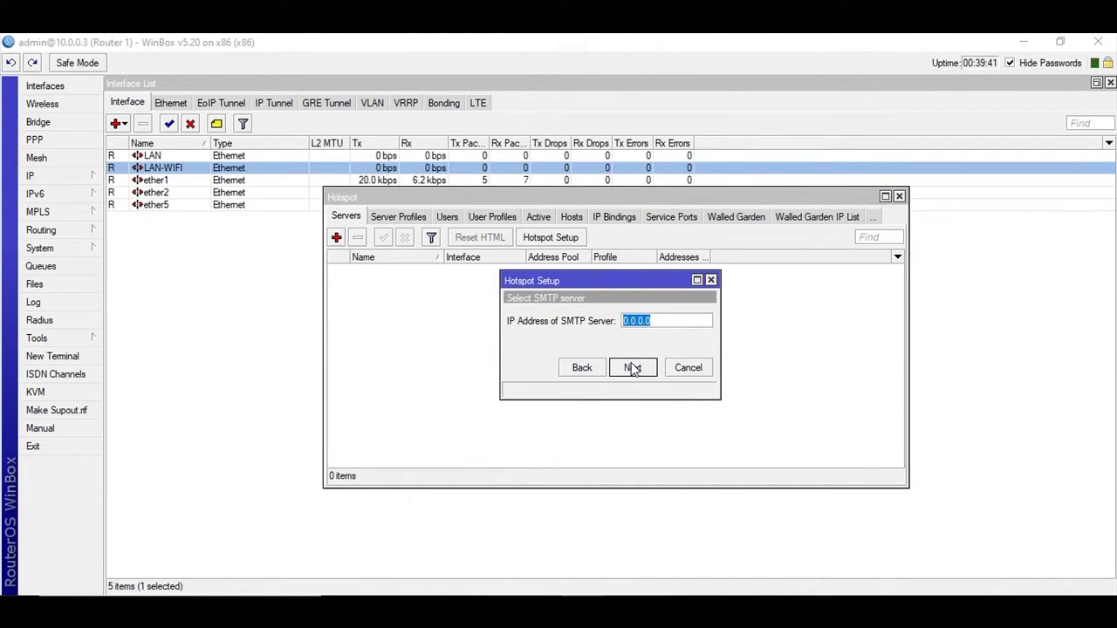
{"action": "left_click", "coordinate": [633, 368]}
{"action": "left_click", "coordinate": [633, 368]}
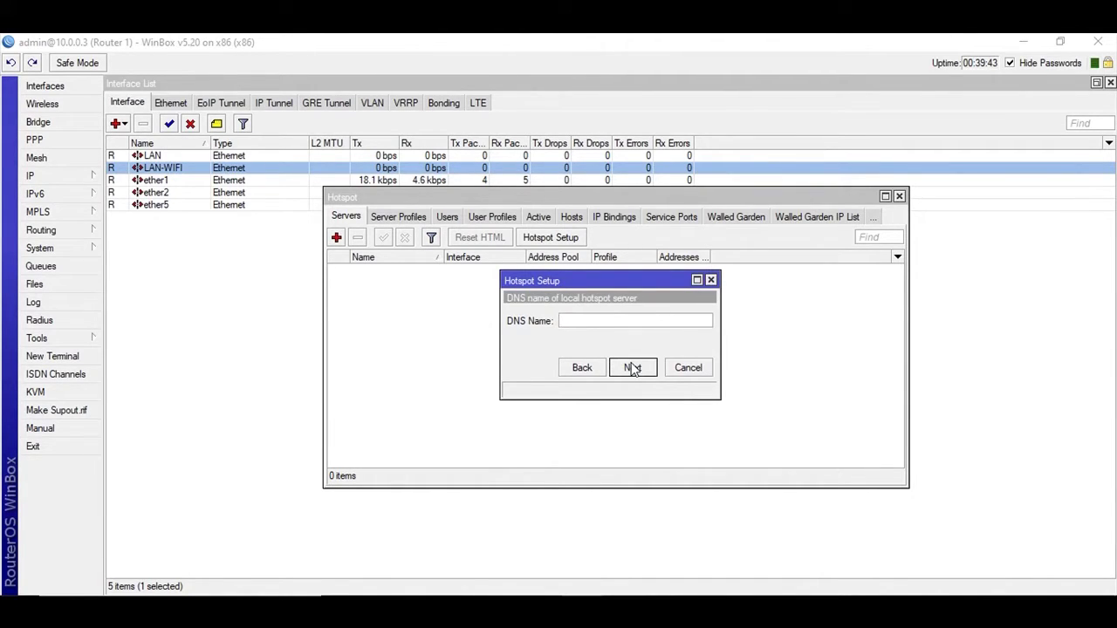
{"action": "type", "text": "zslogin.hotspot1"}
{"action": "left_click", "coordinate": [633, 368]}
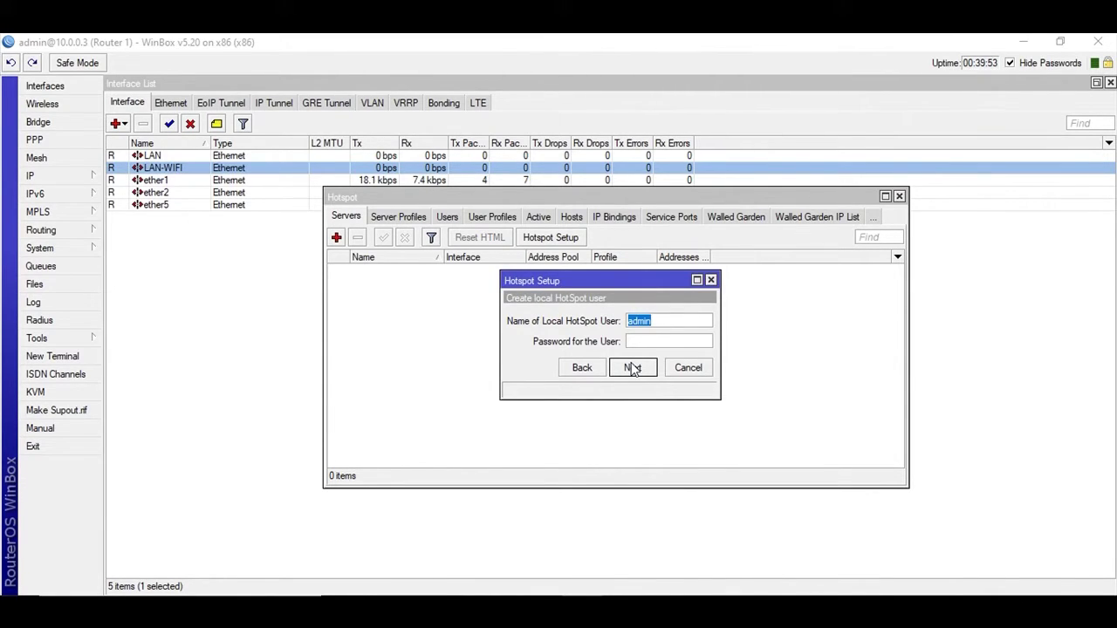
{"action": "type", "text": "adm"}
{"action": "type", "text": "admi"}
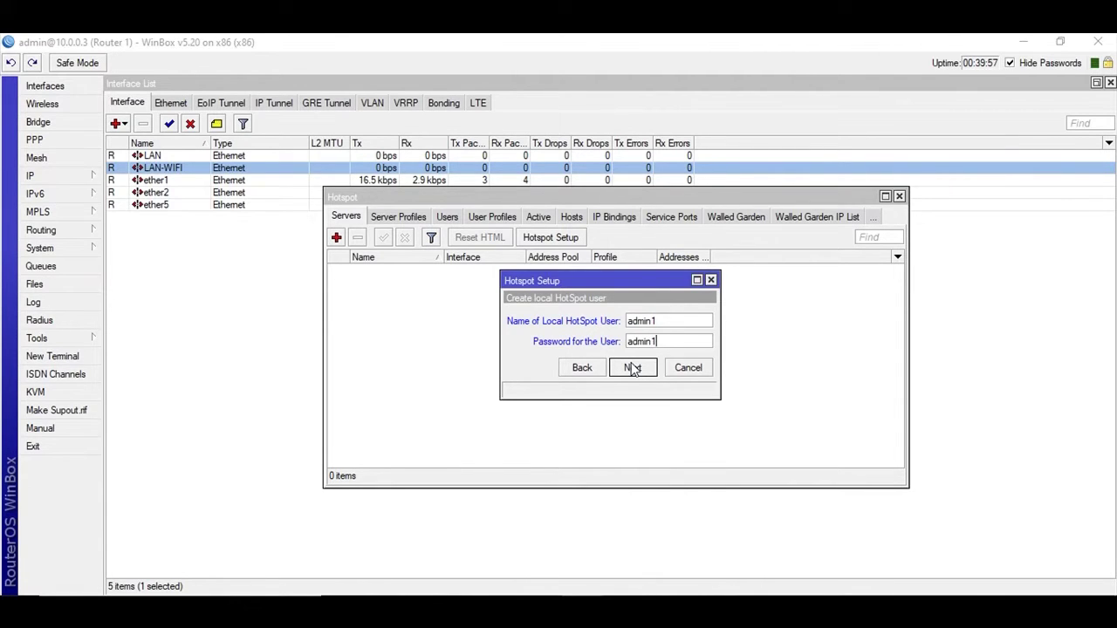
Step: Finish the wizard to create hotspot1, then set hotspot1's Address Pool to none
{"action": "left_click", "coordinate": [632, 367]}
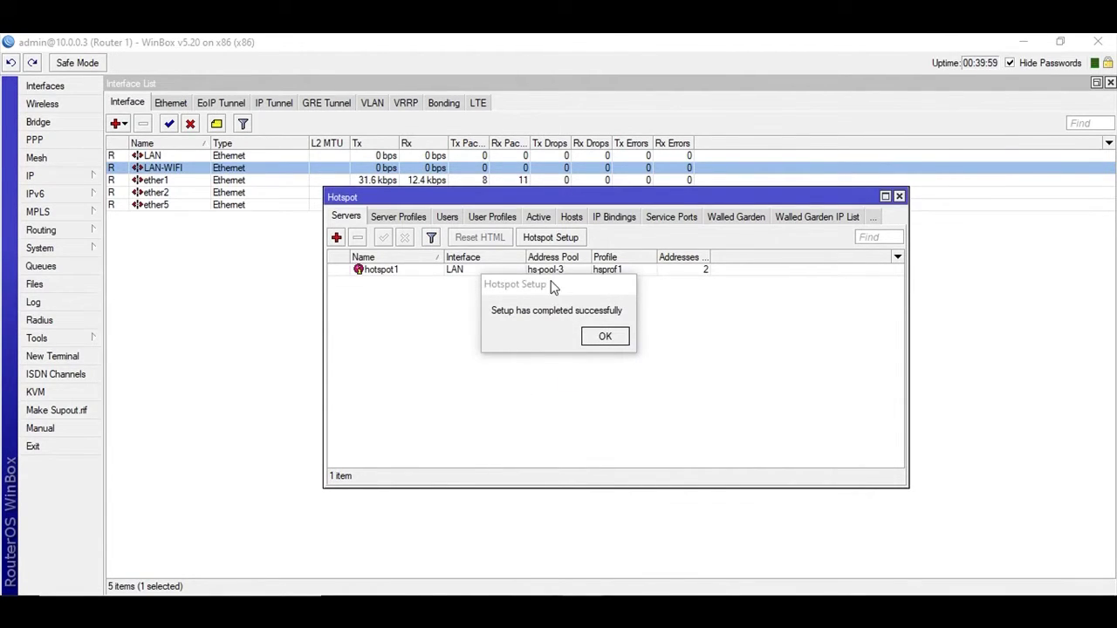
{"action": "key", "text": "Return"}
{"action": "double_click", "coordinate": [375, 270]}
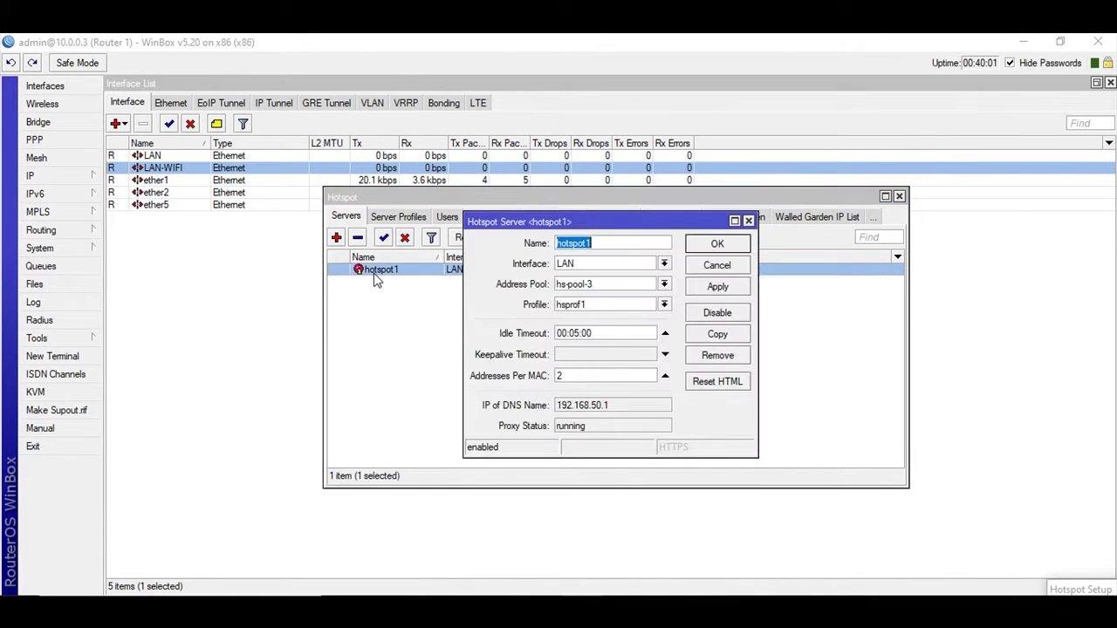
{"action": "left_click", "coordinate": [664, 284]}
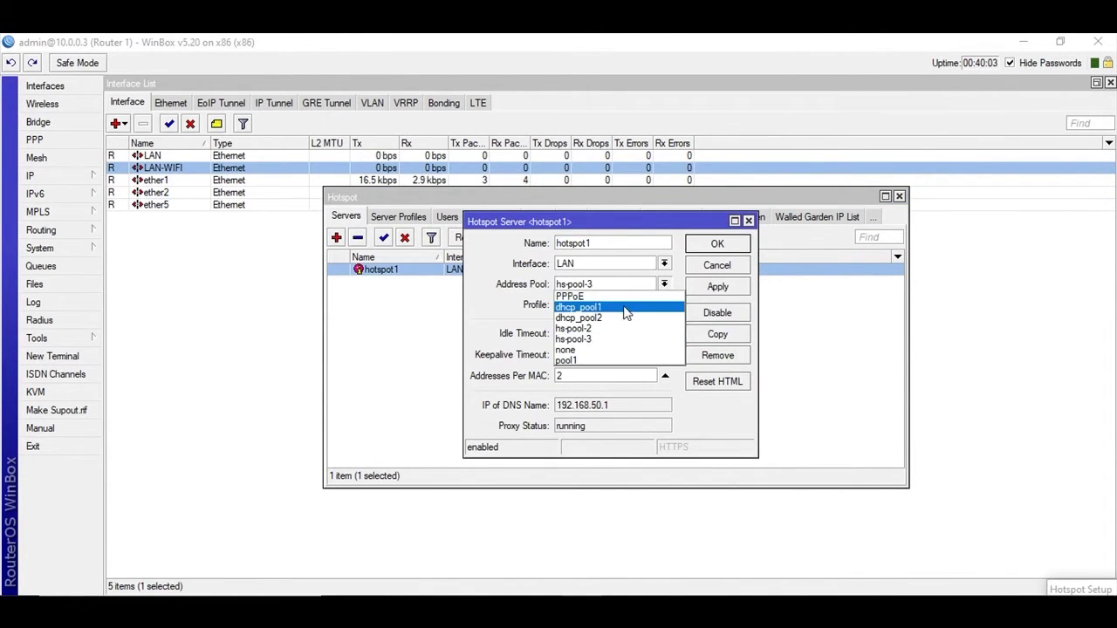
{"action": "left_click", "coordinate": [584, 354]}
{"action": "left_click", "coordinate": [712, 286]}
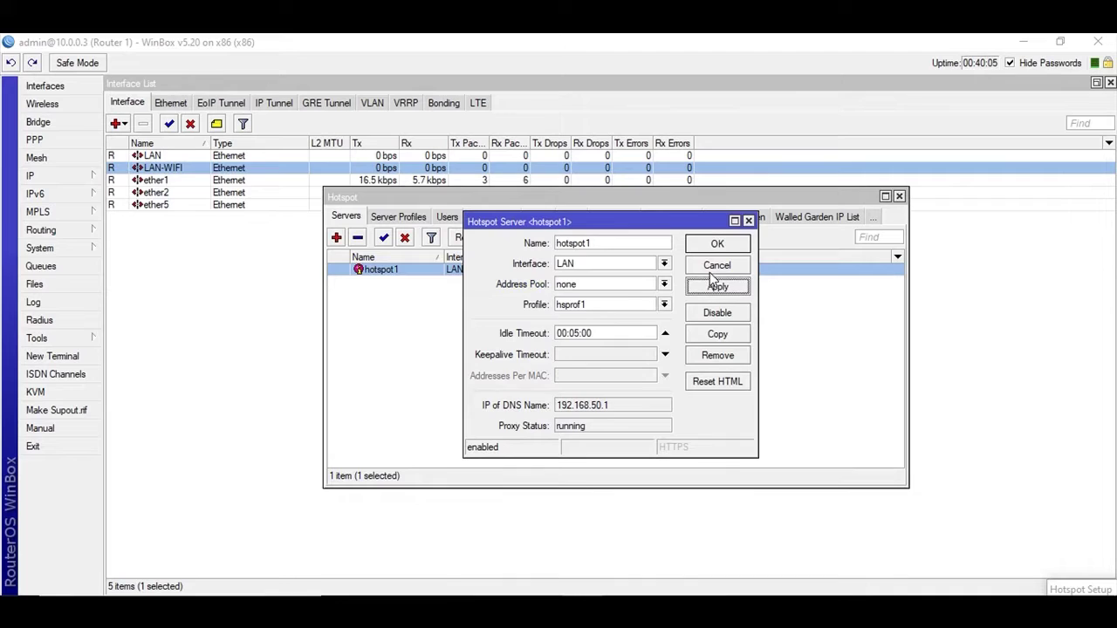
{"action": "left_click", "coordinate": [716, 246]}
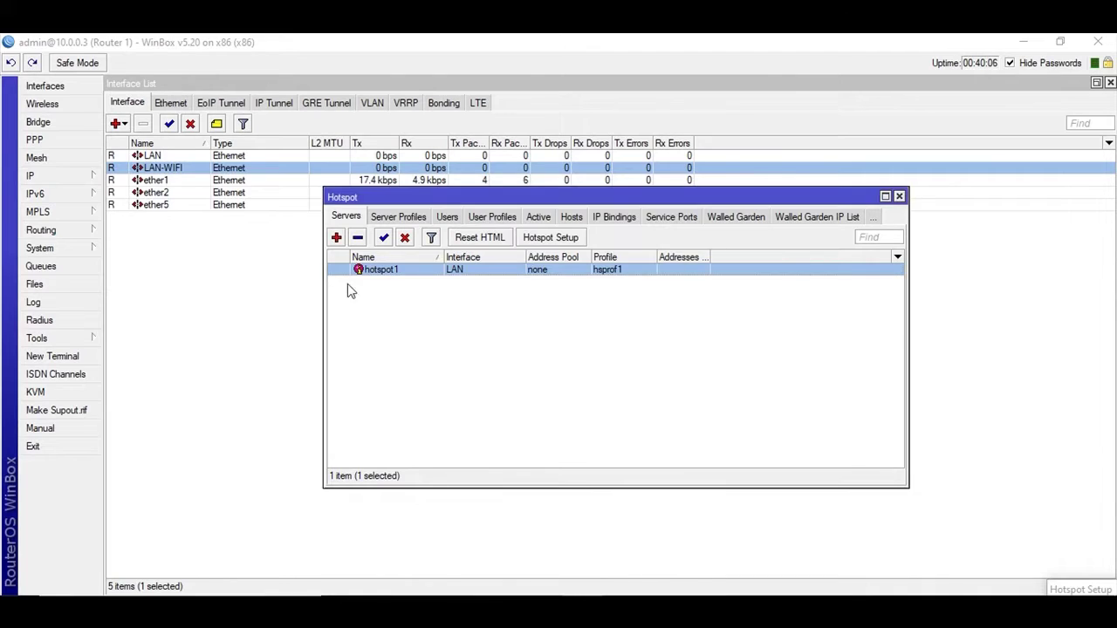
Step: Begin a second Hotspot Setup with LAN-WIFI as the hotspot interface
{"action": "left_click", "coordinate": [550, 238]}
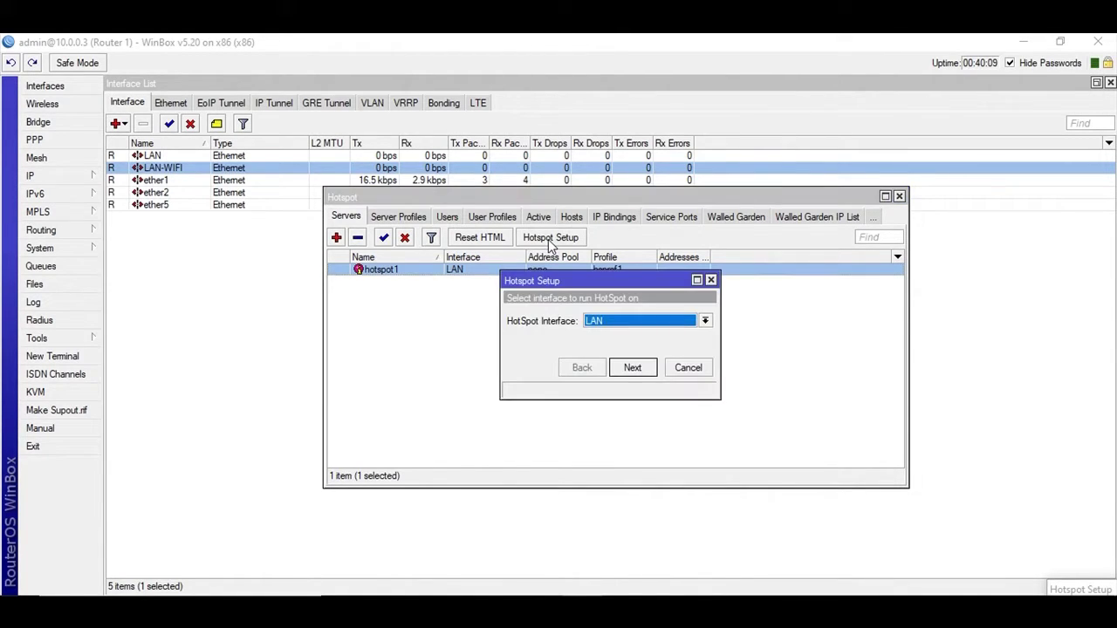
{"action": "left_click", "coordinate": [625, 321]}
{"action": "left_click", "coordinate": [625, 343]}
{"action": "left_click", "coordinate": [632, 367]}
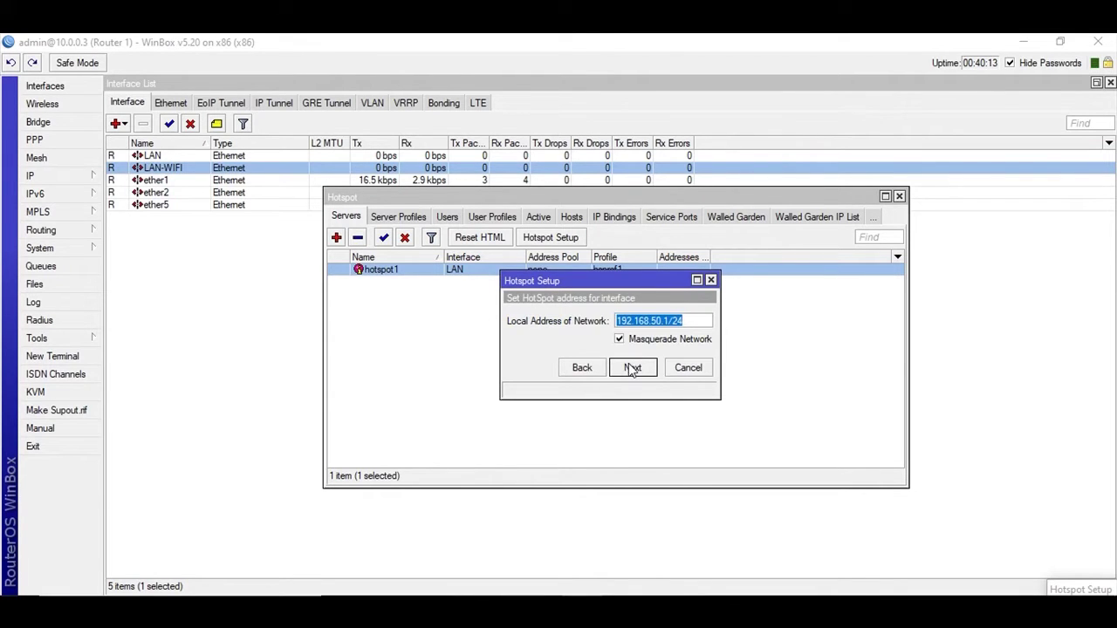
Step: Add the IP address 192.168.51.1/24 on the LAN-WIFI interface
{"action": "left_click", "coordinate": [83, 176]}
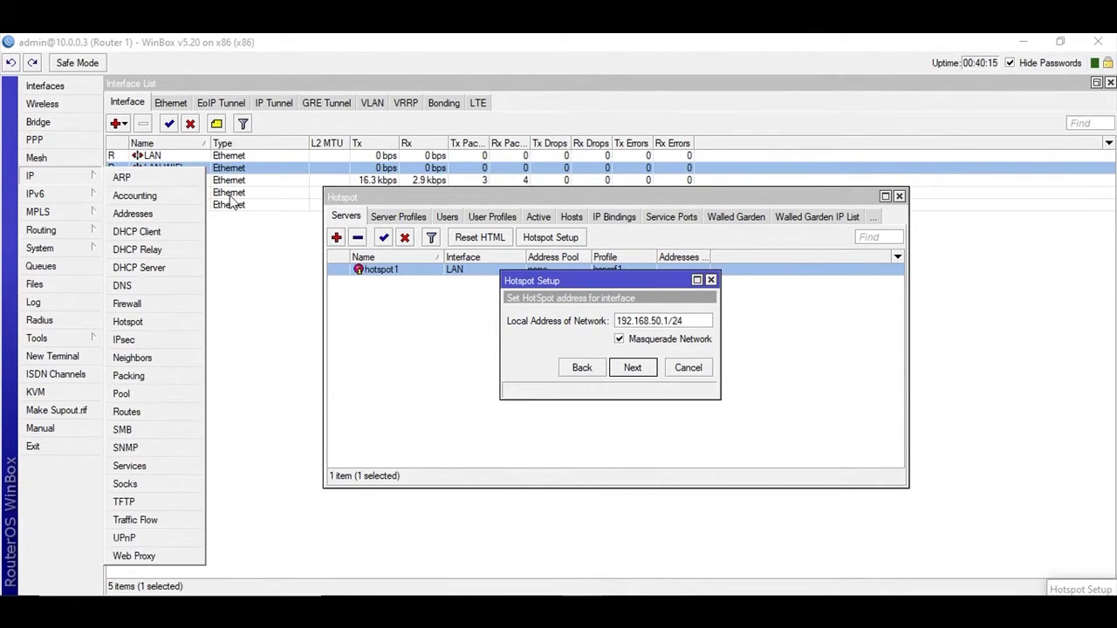
{"action": "left_click", "coordinate": [188, 215]}
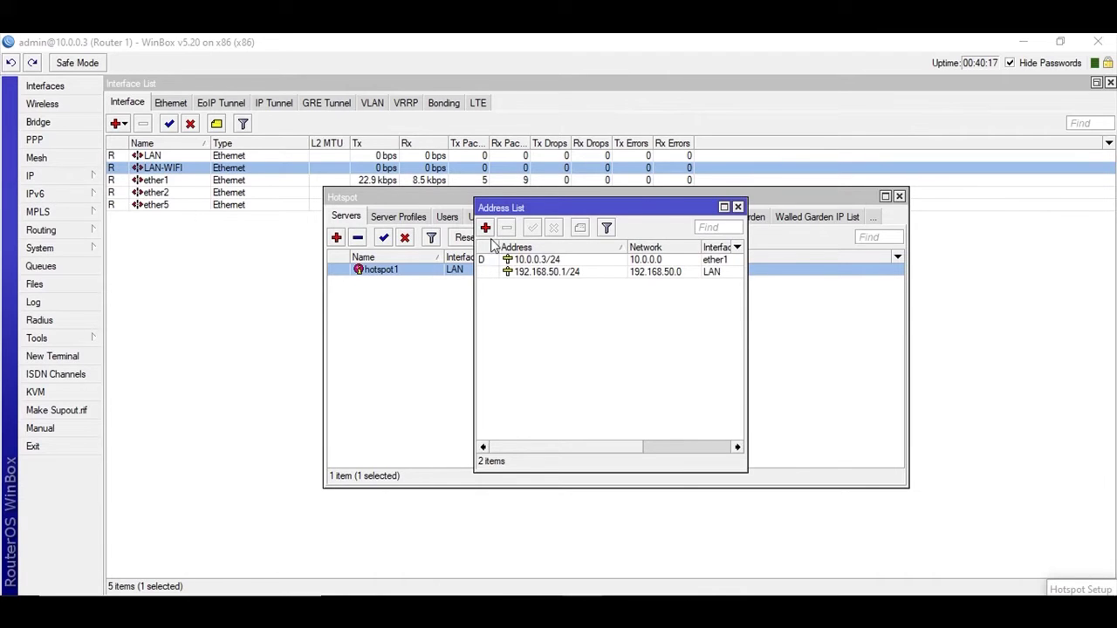
{"action": "left_click", "coordinate": [485, 228]}
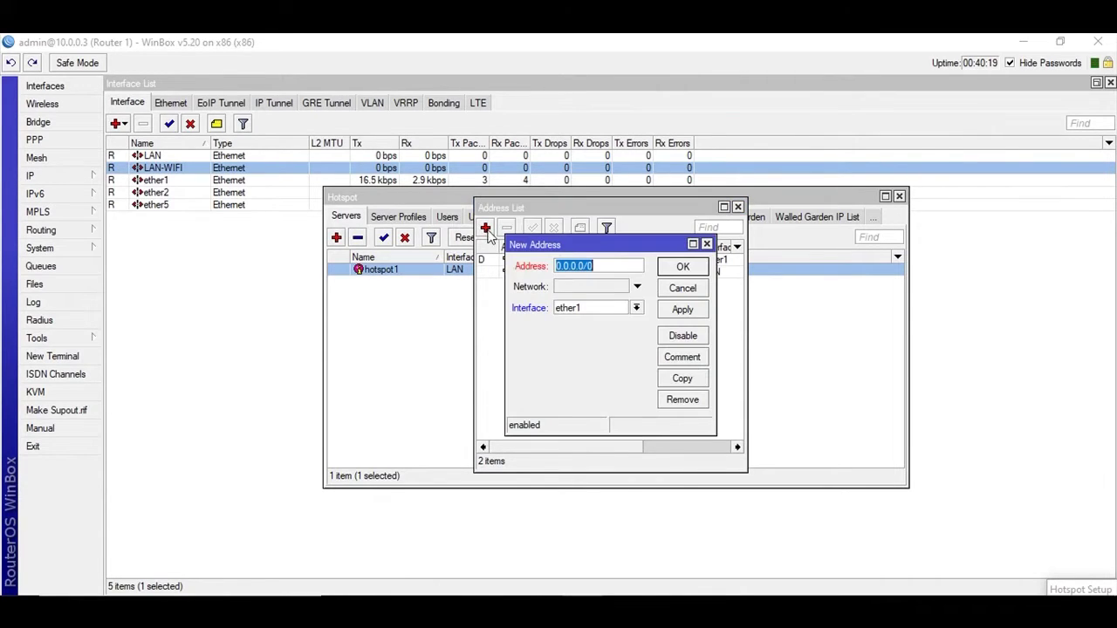
{"action": "left_click", "coordinate": [624, 310]}
{"action": "left_click", "coordinate": [602, 326]}
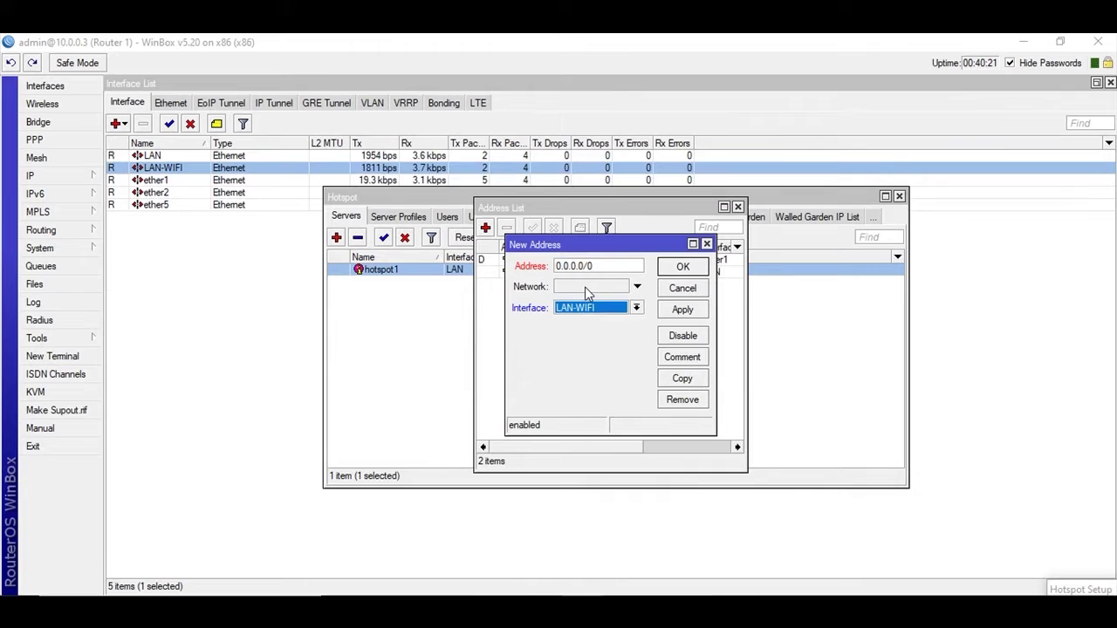
{"action": "left_click", "coordinate": [586, 291]}
{"action": "left_click_drag", "start_coordinate": [605, 266], "coordinate": [516, 264]}
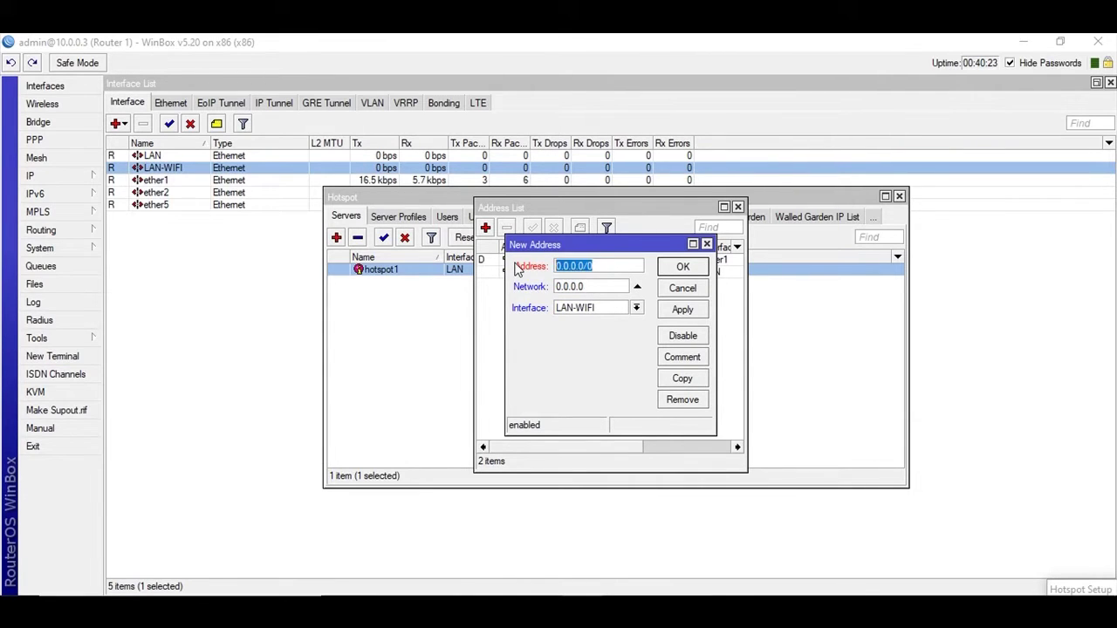
{"action": "type", "text": "192.168.51"}
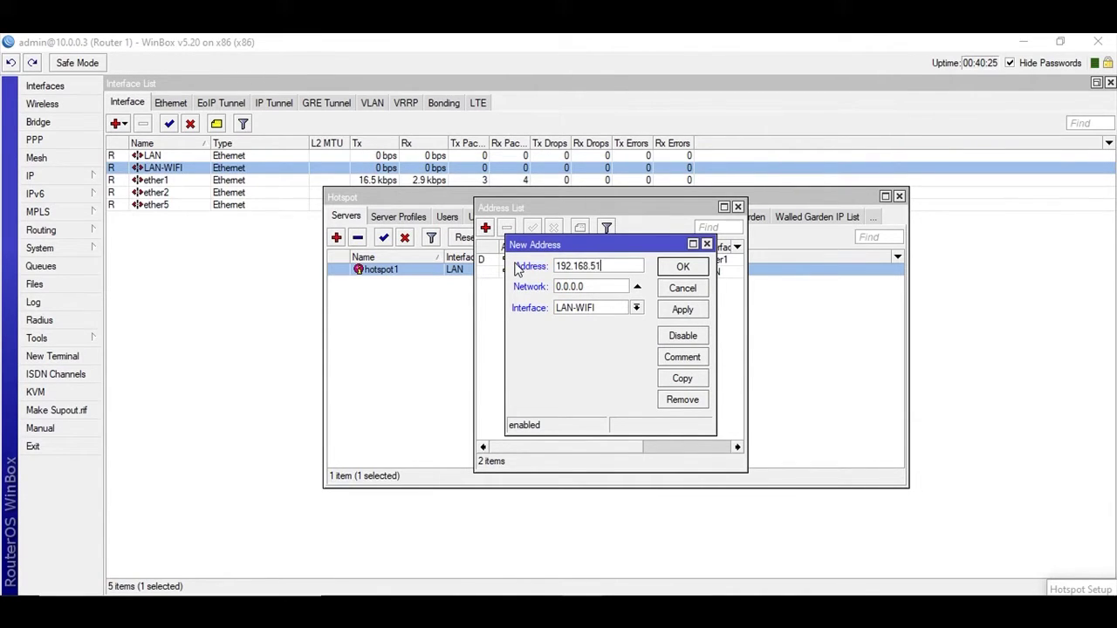
{"action": "type", "text": ".1/24"}
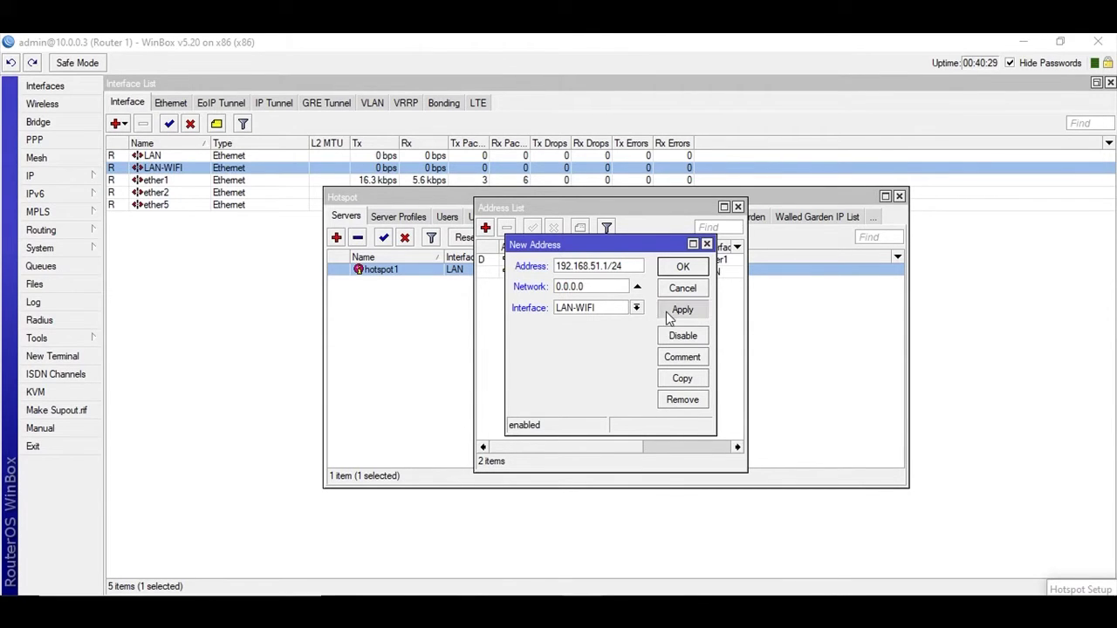
{"action": "left_click", "coordinate": [682, 308]}
{"action": "left_click", "coordinate": [682, 266]}
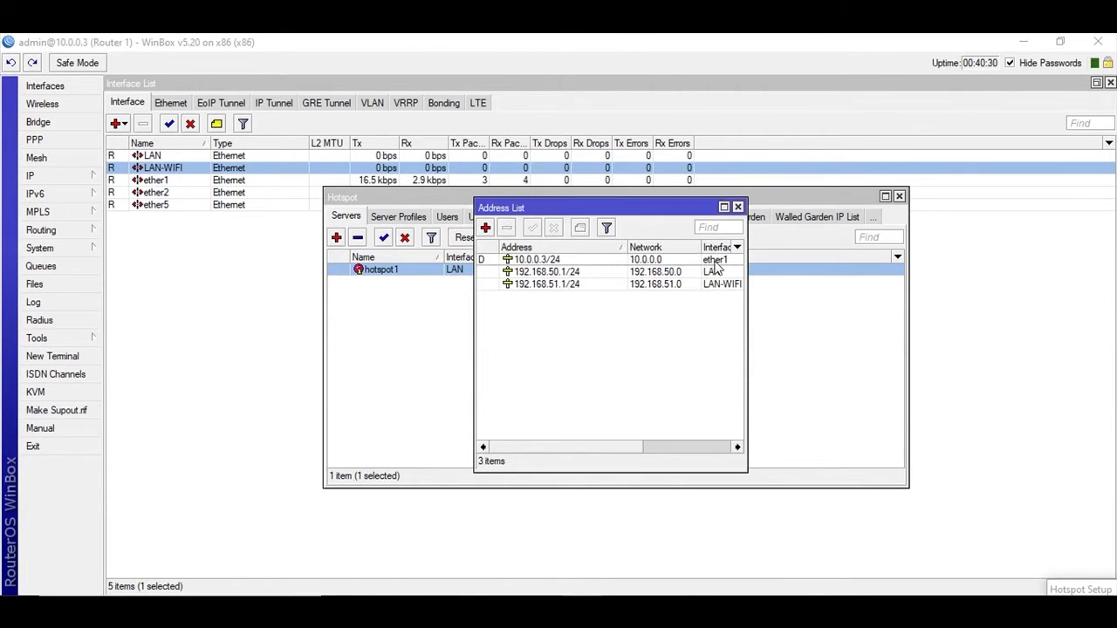
{"action": "left_click", "coordinate": [738, 207]}
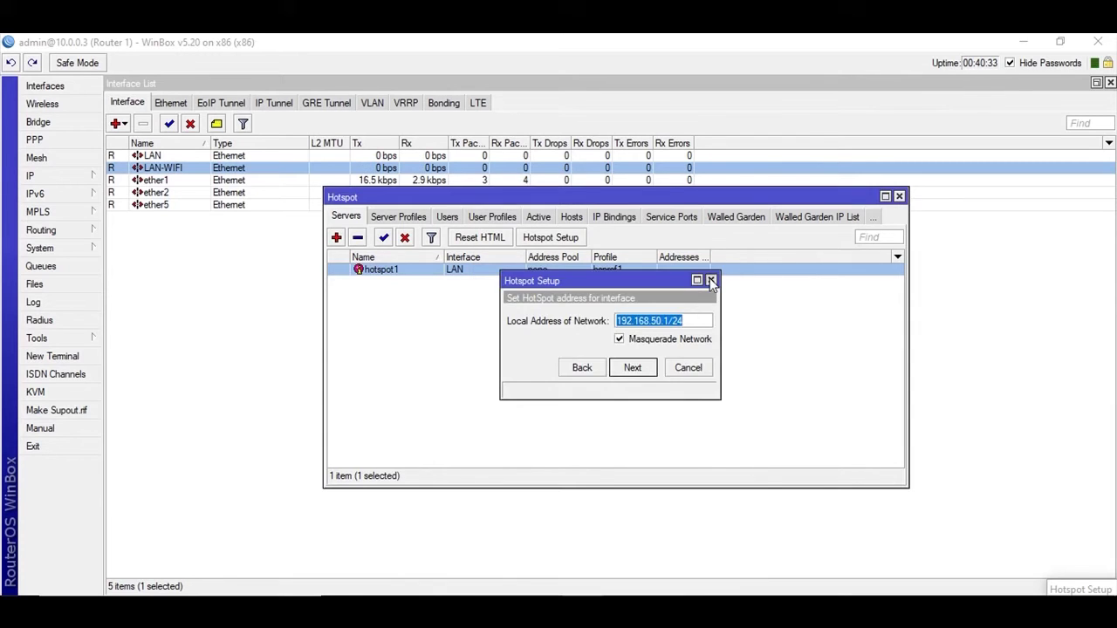
Step: Rerun Hotspot Setup on LAN-WIFI, accepting 192.168.51.1/24 and the suggested address pool
{"action": "left_click", "coordinate": [711, 279]}
{"action": "left_click", "coordinate": [574, 239]}
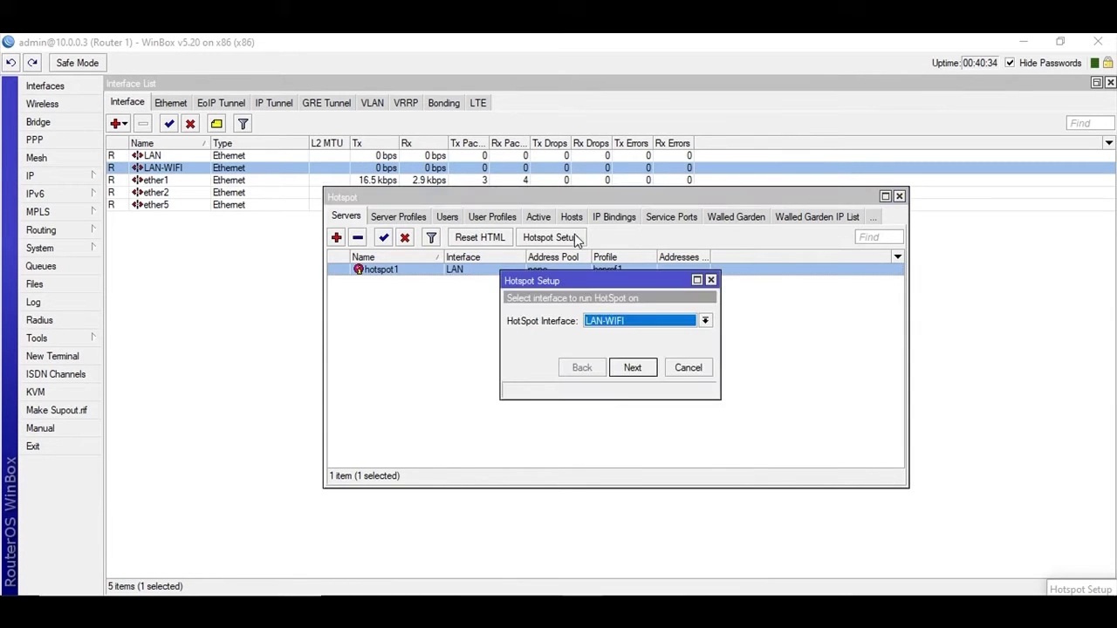
{"action": "left_click", "coordinate": [642, 374]}
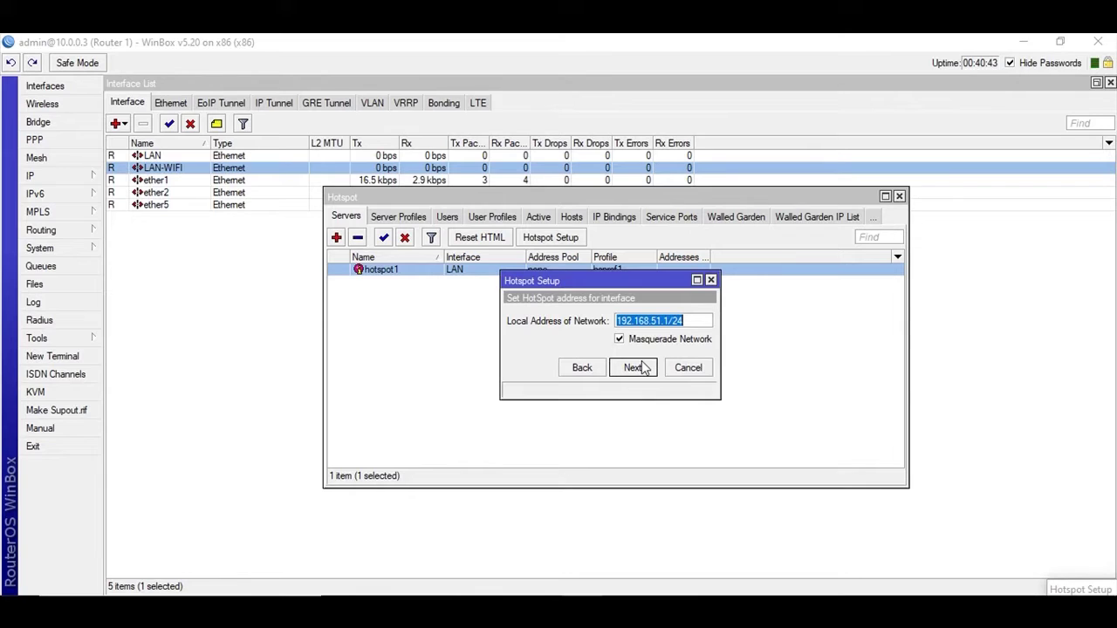
{"action": "left_click", "coordinate": [638, 369]}
{"action": "left_click", "coordinate": [632, 368]}
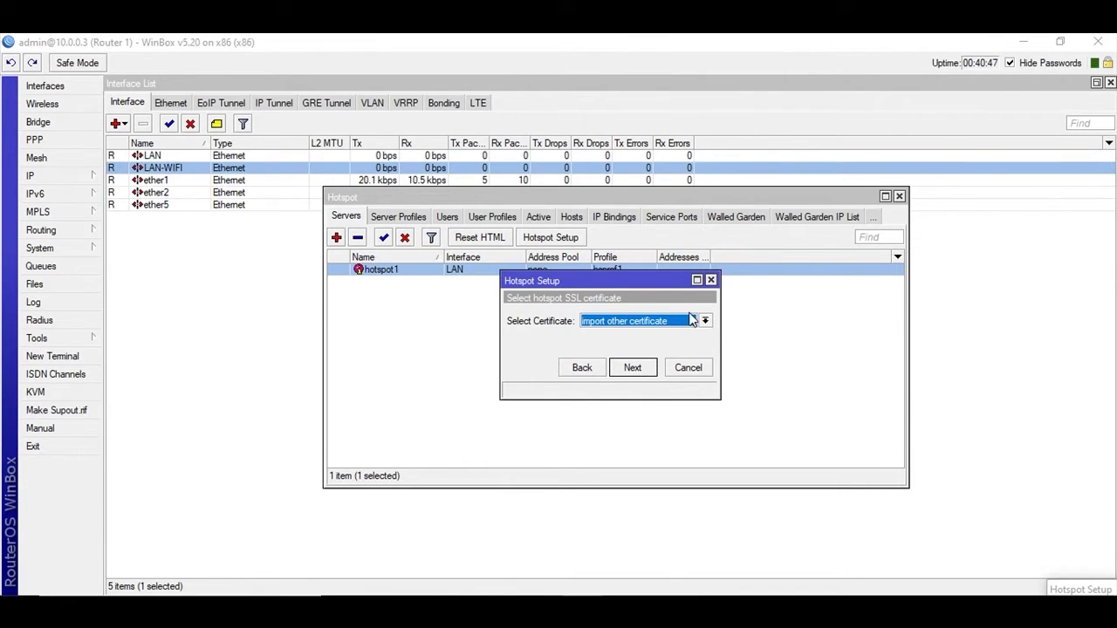
Step: Choose no SSL certificate, keep SMTP, DNS and DNS name, and finish creating hs-LAN-WIFI
{"action": "left_click", "coordinate": [691, 320]}
{"action": "left_click", "coordinate": [654, 349]}
{"action": "left_click", "coordinate": [632, 368]}
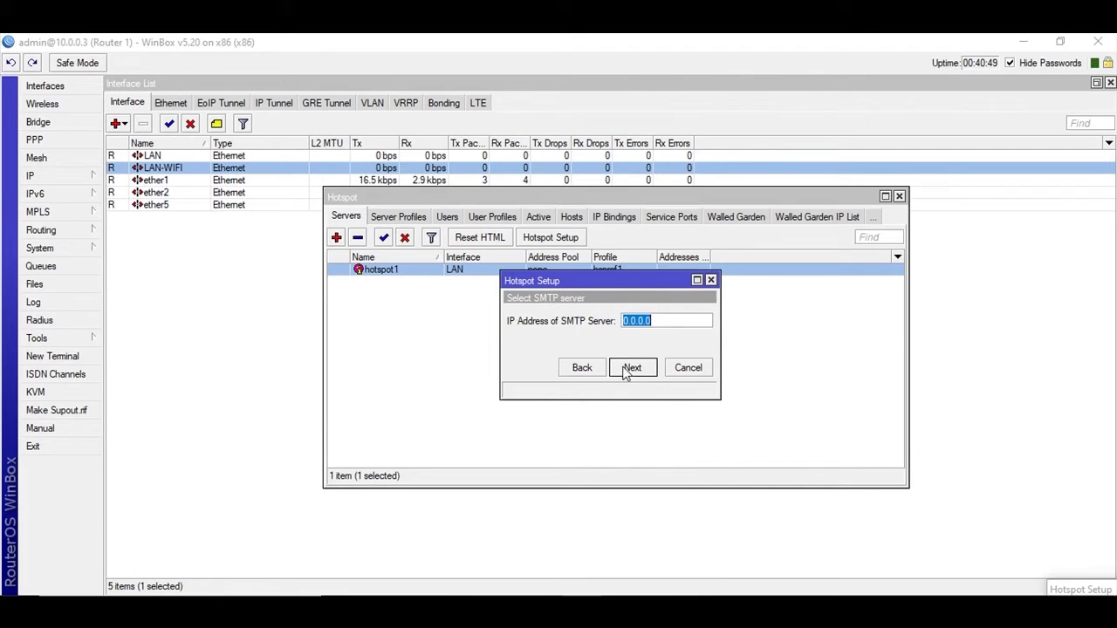
{"action": "left_click", "coordinate": [626, 369]}
{"action": "left_click", "coordinate": [635, 367]}
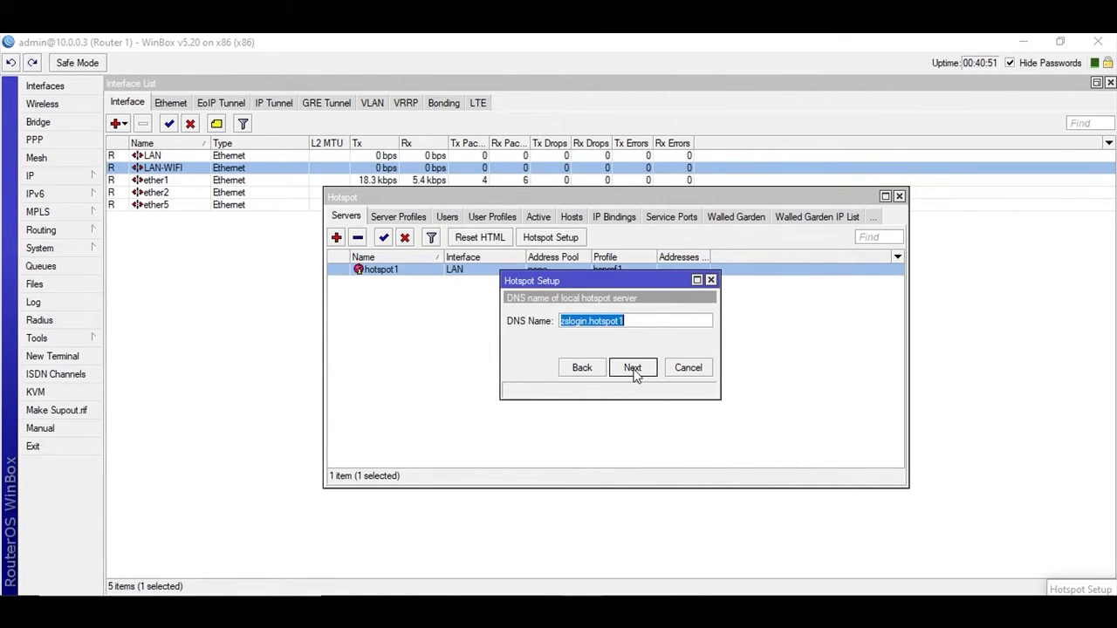
{"action": "left_click", "coordinate": [642, 323]}
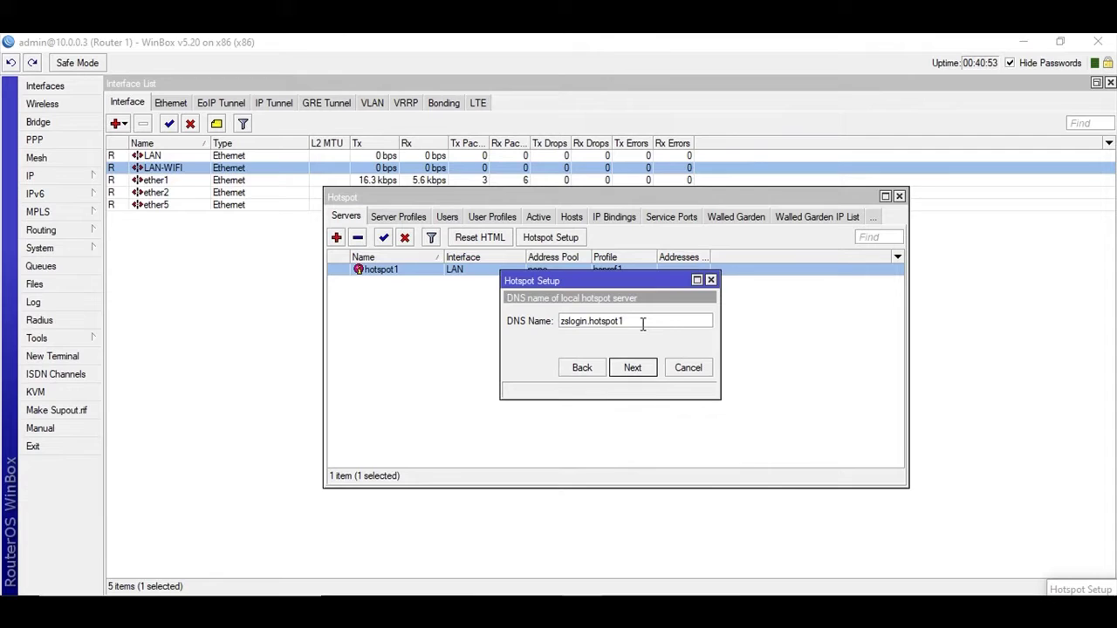
{"action": "left_click", "coordinate": [633, 367]}
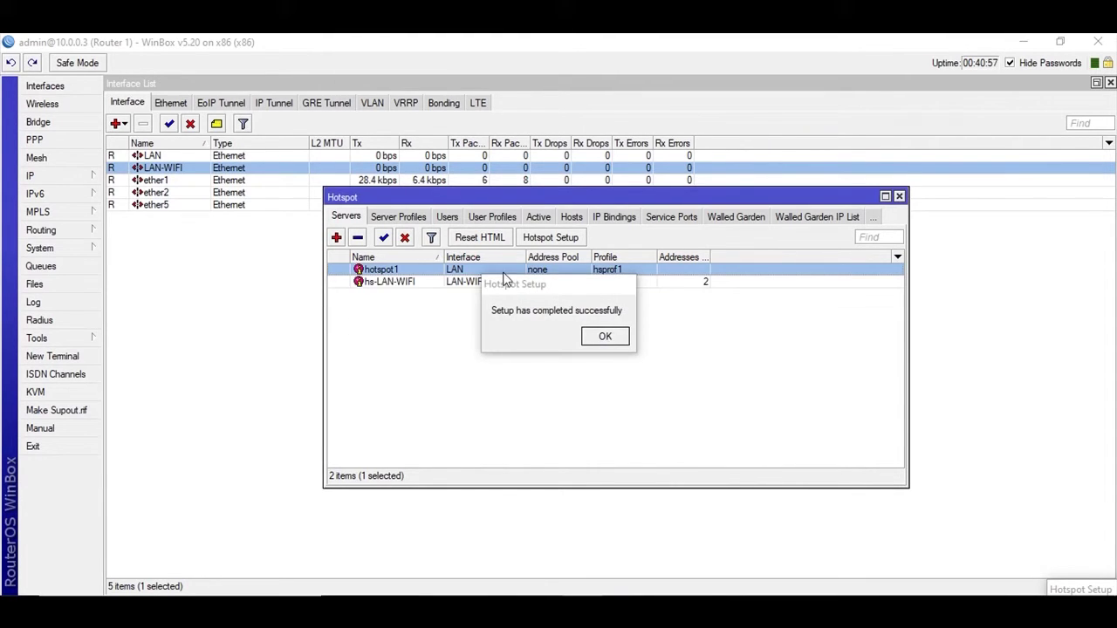
Step: Change hs-LAN-WIFI's Address Pool to none and save the server
{"action": "left_click", "coordinate": [605, 336]}
{"action": "double_click", "coordinate": [375, 284]}
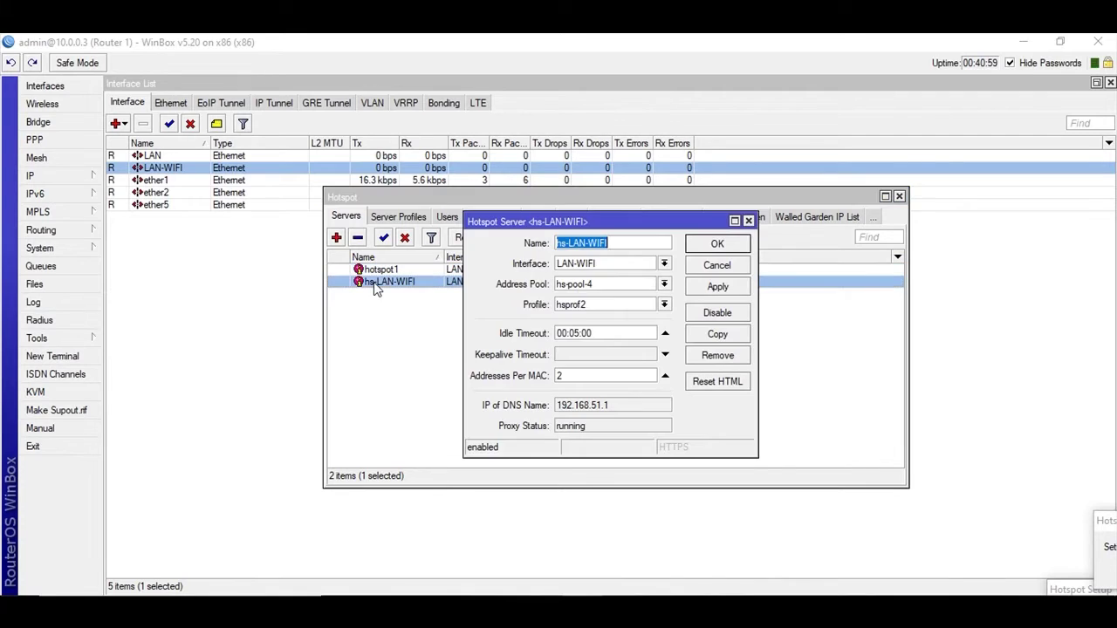
{"action": "left_click", "coordinate": [650, 287]}
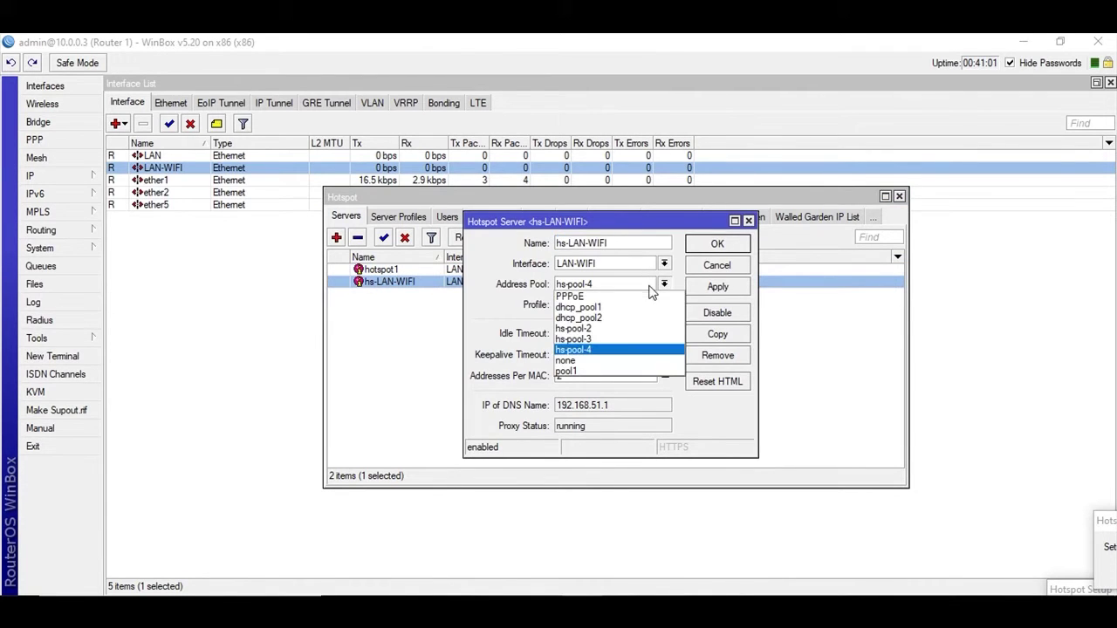
{"action": "left_click", "coordinate": [589, 360]}
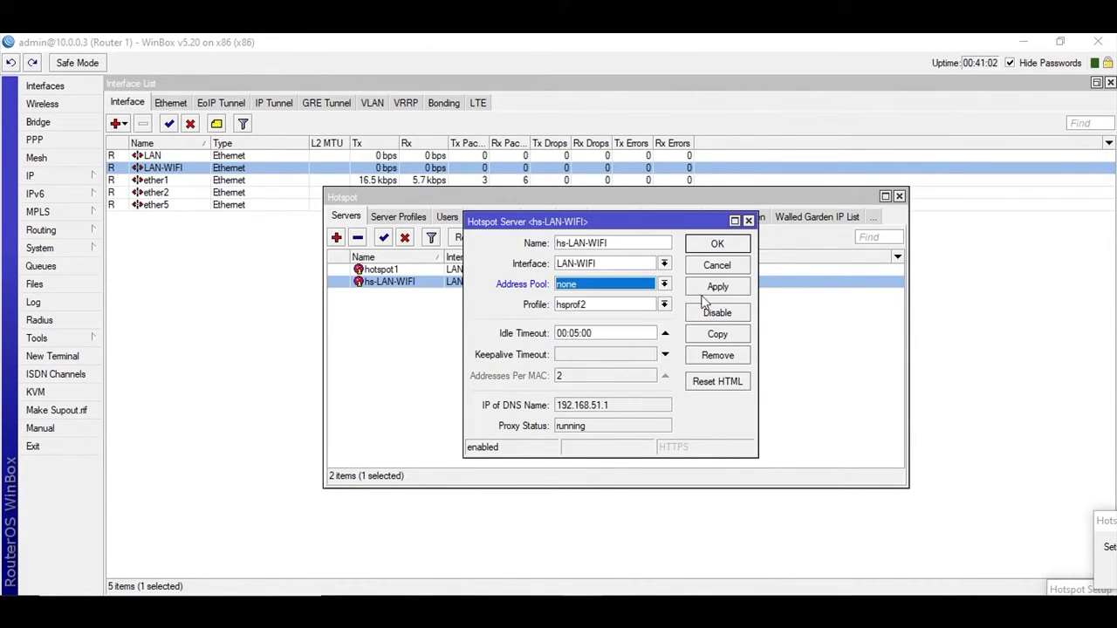
{"action": "left_click", "coordinate": [711, 245]}
{"action": "left_click", "coordinate": [464, 342]}
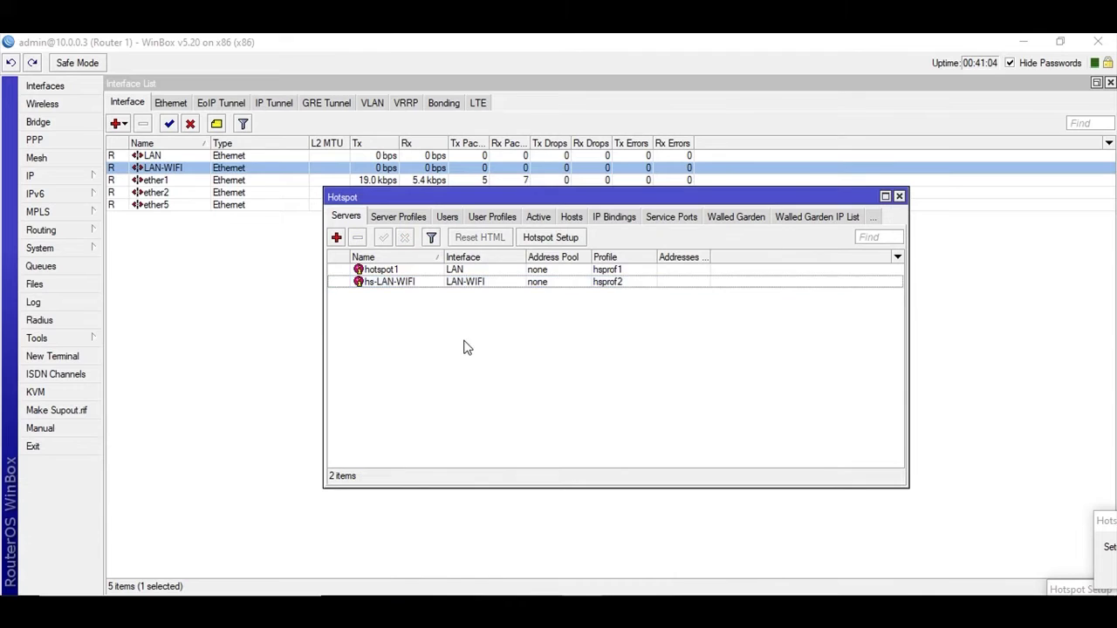
Step: Review hsprof1 (192.168.50.1, zslogin.hotspot1) and save it with HTML Directory hotspot
{"action": "left_click", "coordinate": [395, 216]}
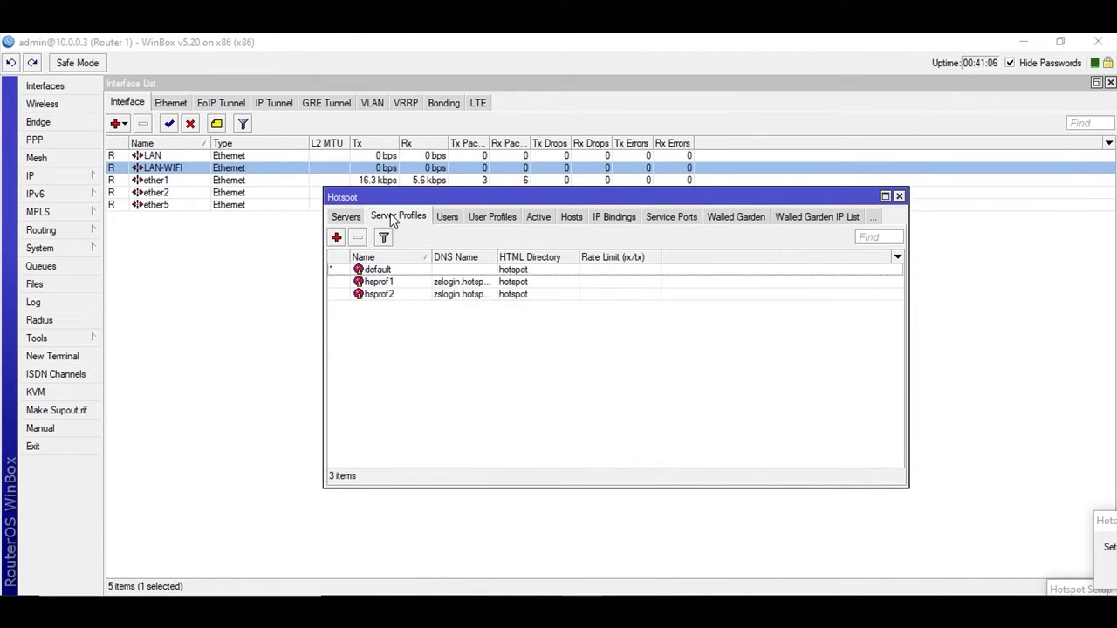
{"action": "double_click", "coordinate": [366, 282]}
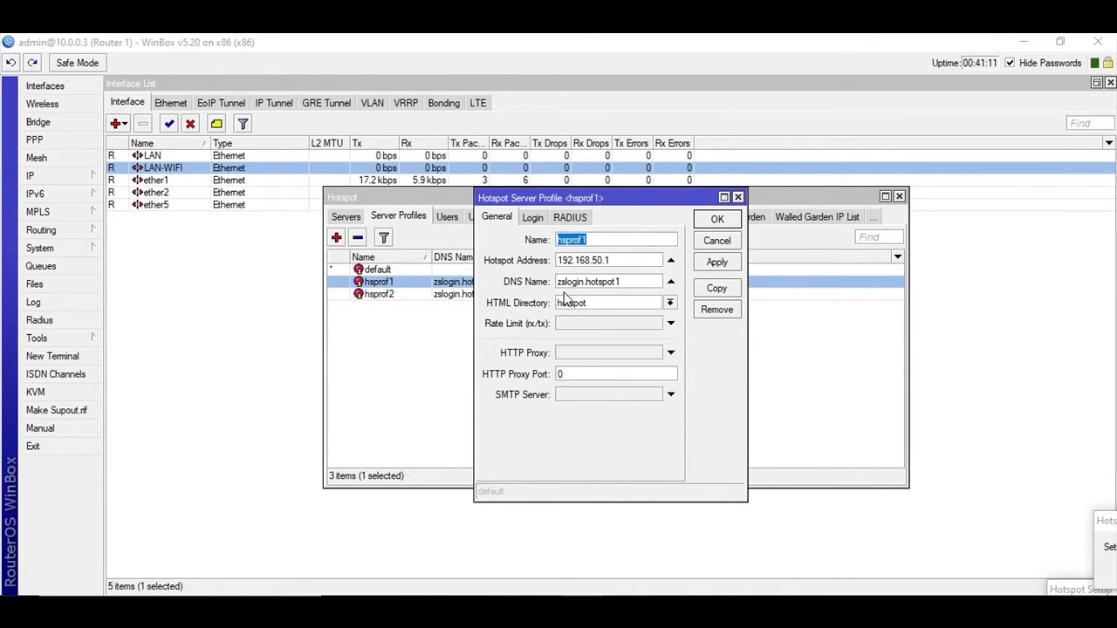
{"action": "key", "text": "Tab"}
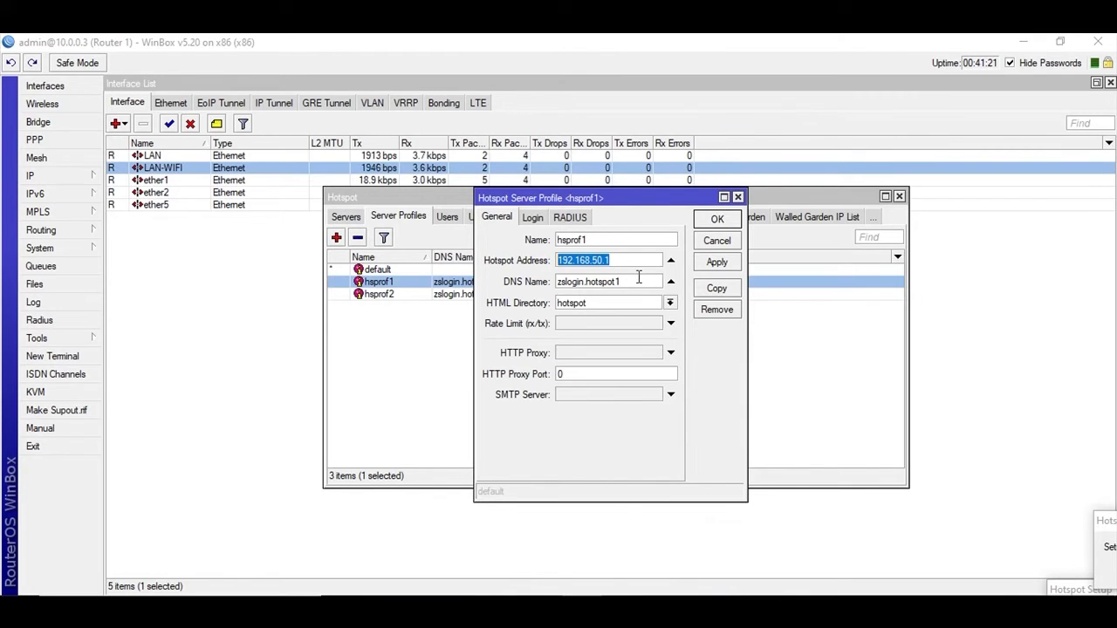
{"action": "left_click_drag", "start_coordinate": [628, 281], "coordinate": [533, 285]}
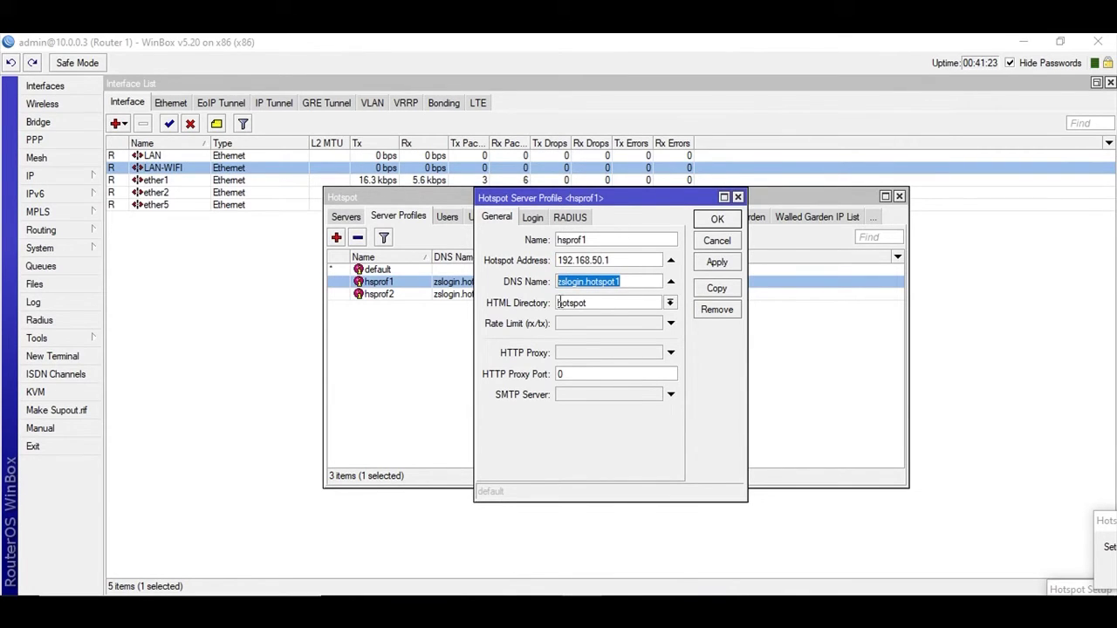
{"action": "left_click", "coordinate": [670, 303]}
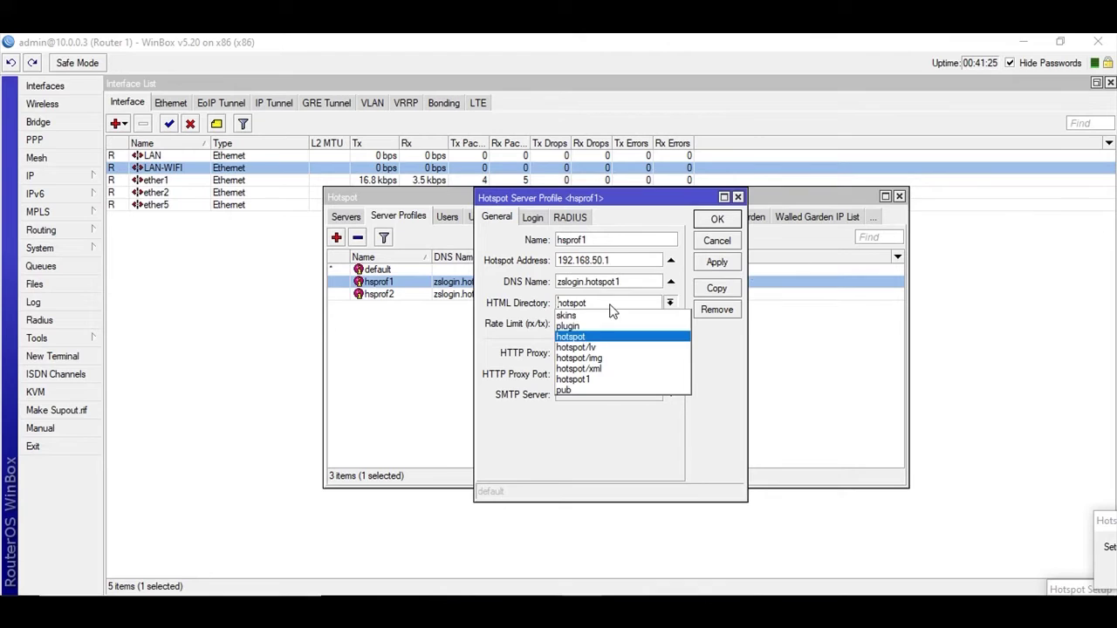
{"action": "left_click", "coordinate": [576, 337]}
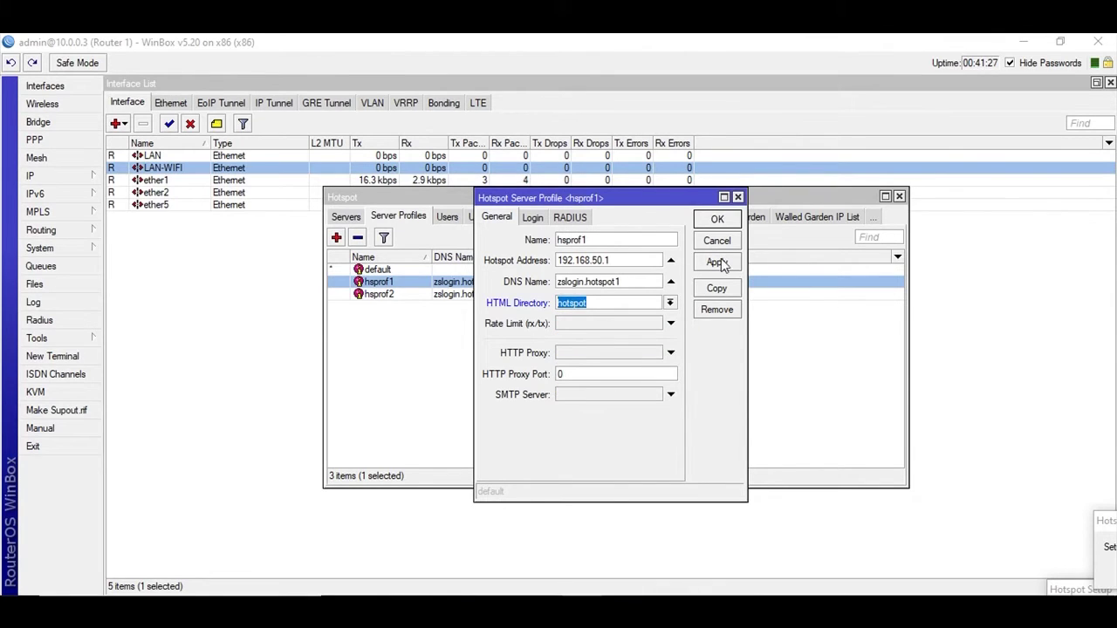
{"action": "left_click_drag", "start_coordinate": [647, 261], "coordinate": [539, 266]}
{"action": "left_click", "coordinate": [634, 267]}
{"action": "left_click", "coordinate": [723, 261]}
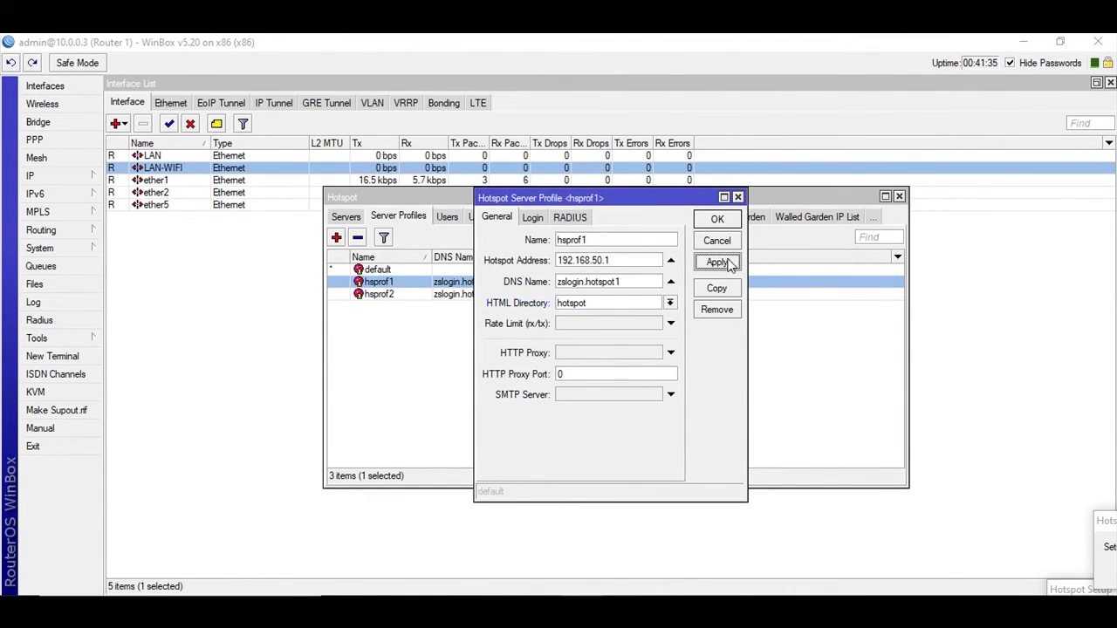
{"action": "left_click", "coordinate": [718, 221]}
Step: Change hsprof2's HTML Directory from hotspot to hotspot1 and save the profile
{"action": "double_click", "coordinate": [395, 295]}
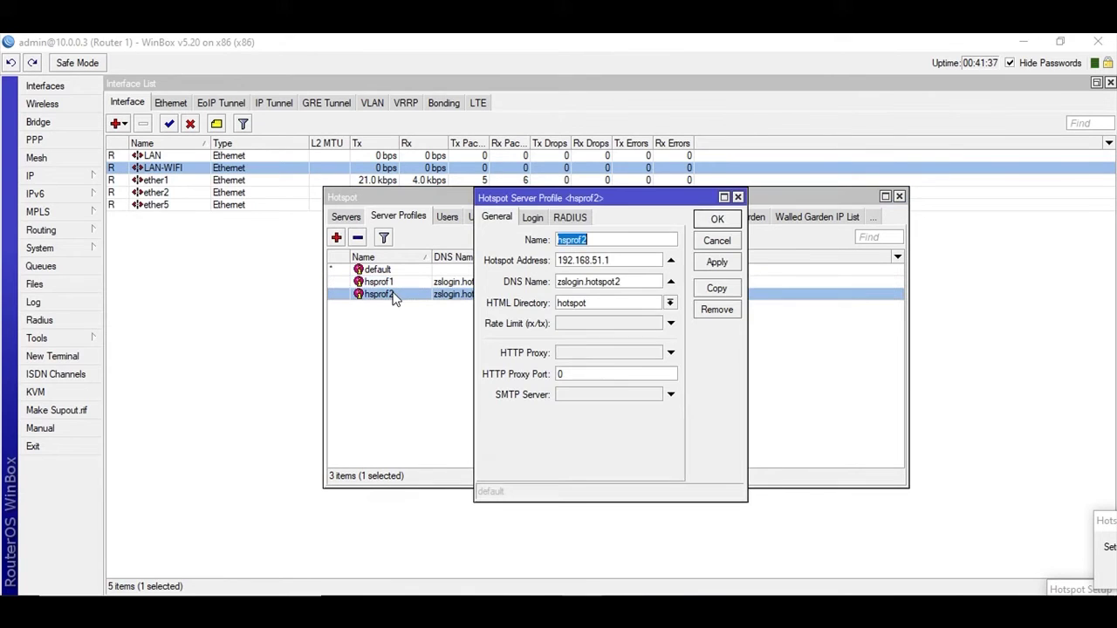
{"action": "left_click_drag", "start_coordinate": [615, 260], "coordinate": [562, 262]}
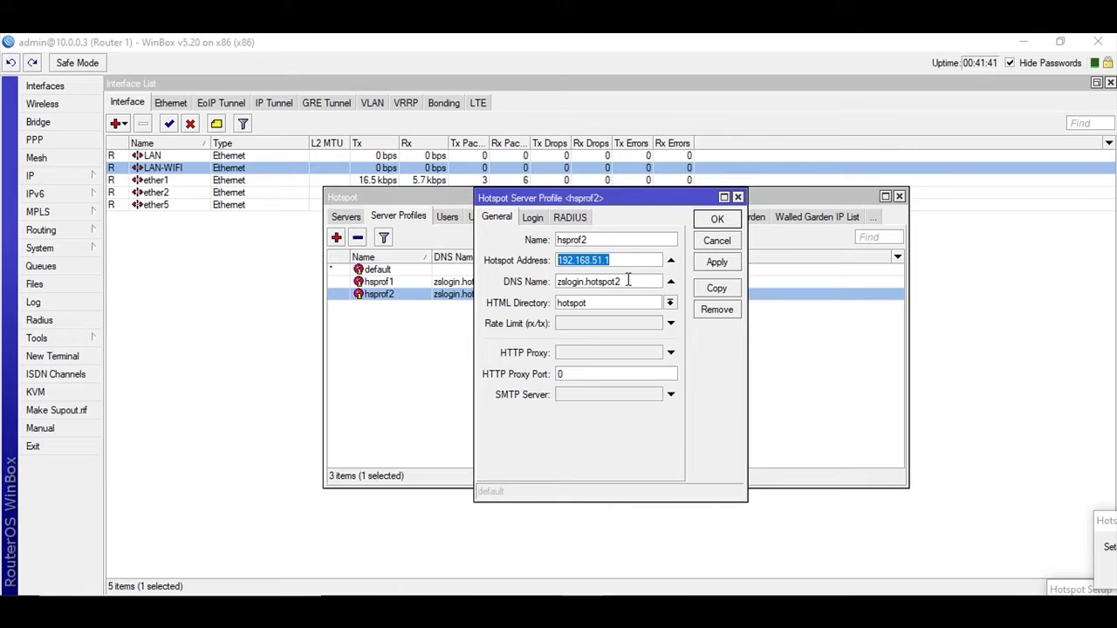
{"action": "left_click_drag", "start_coordinate": [627, 280], "coordinate": [554, 281]}
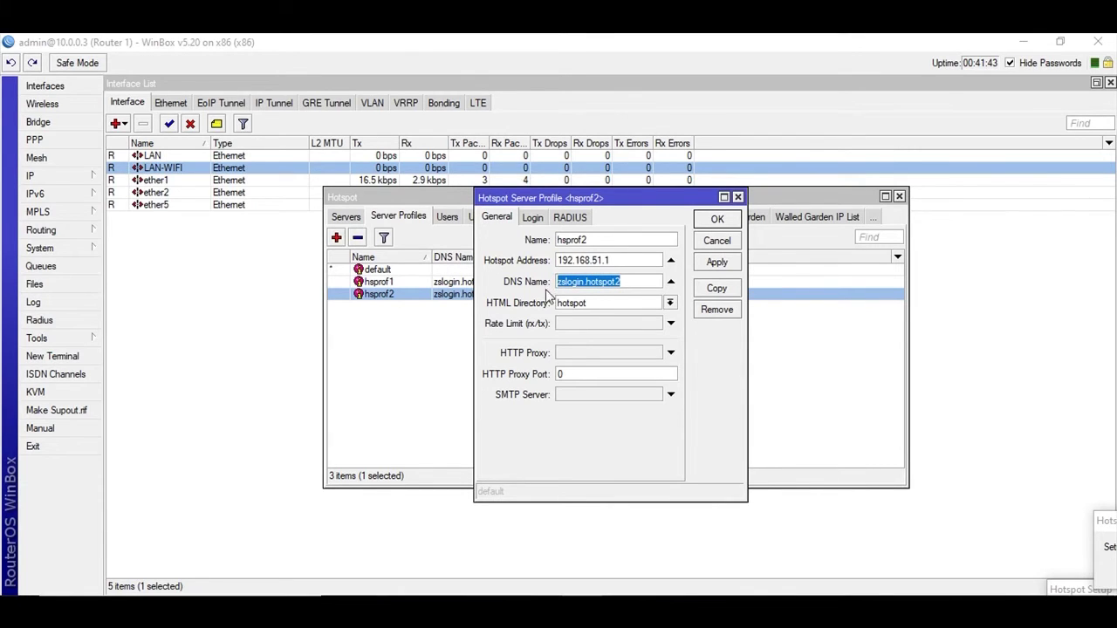
{"action": "left_click", "coordinate": [670, 305]}
{"action": "left_click", "coordinate": [605, 379]}
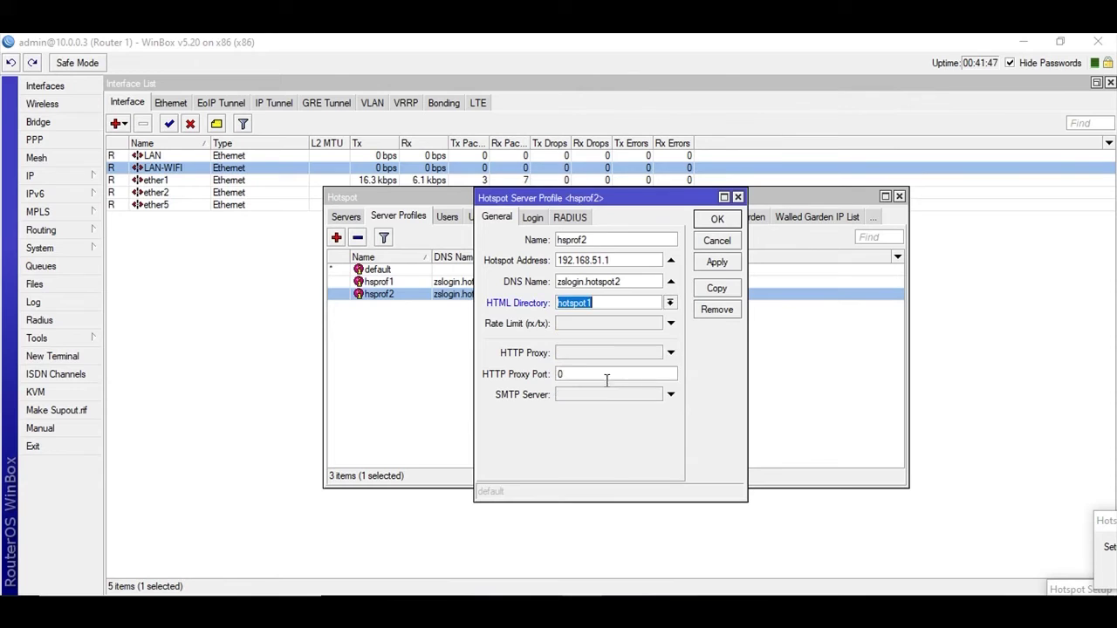
{"action": "left_click", "coordinate": [715, 263]}
{"action": "left_click", "coordinate": [715, 220]}
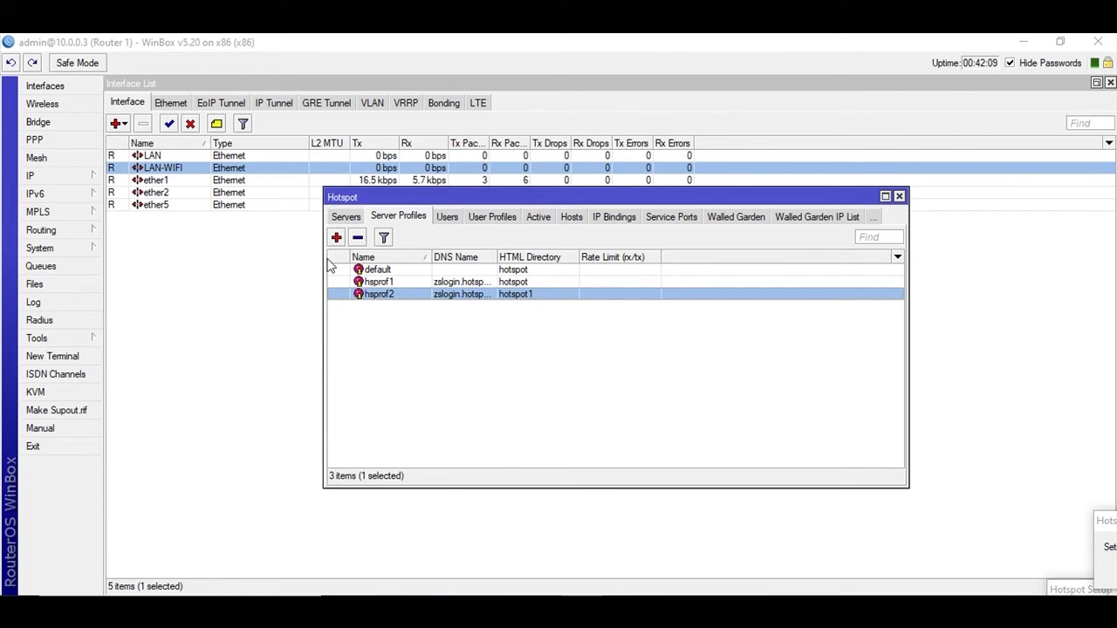
{"action": "left_click", "coordinate": [35, 285]}
{"action": "double_click", "coordinate": [353, 197]}
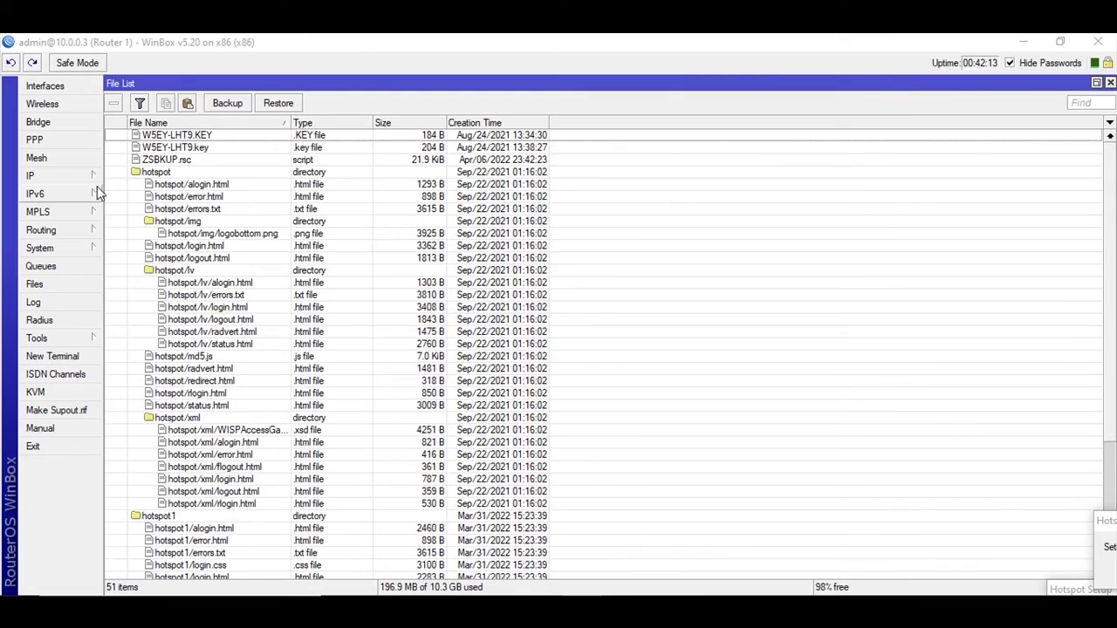
{"action": "double_click", "coordinate": [138, 174]}
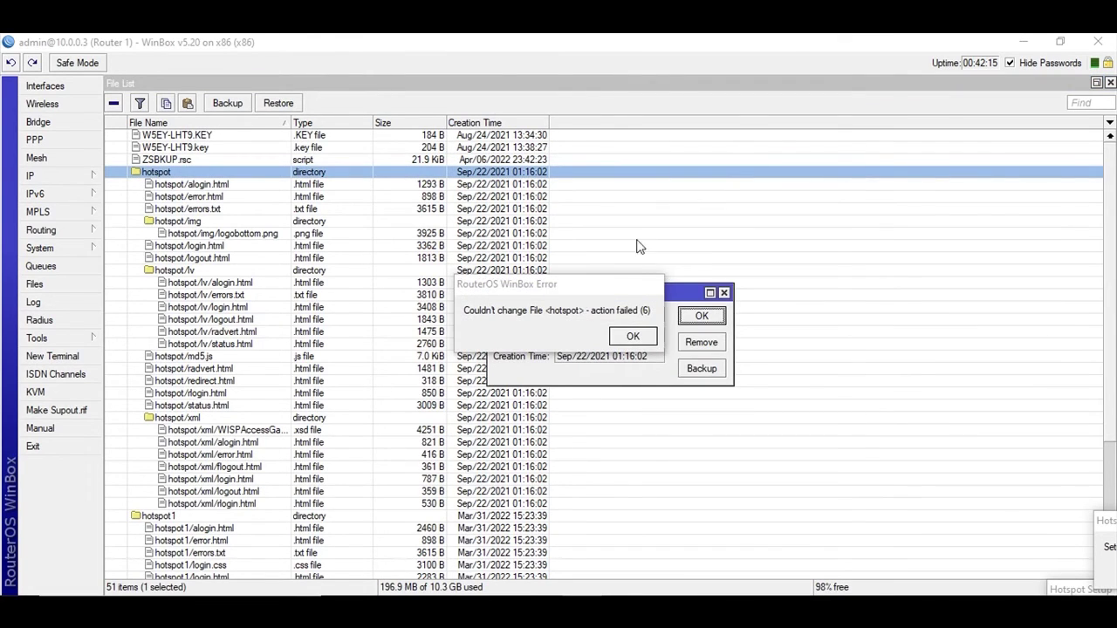
{"action": "left_click", "coordinate": [629, 335]}
{"action": "left_click", "coordinate": [723, 294]}
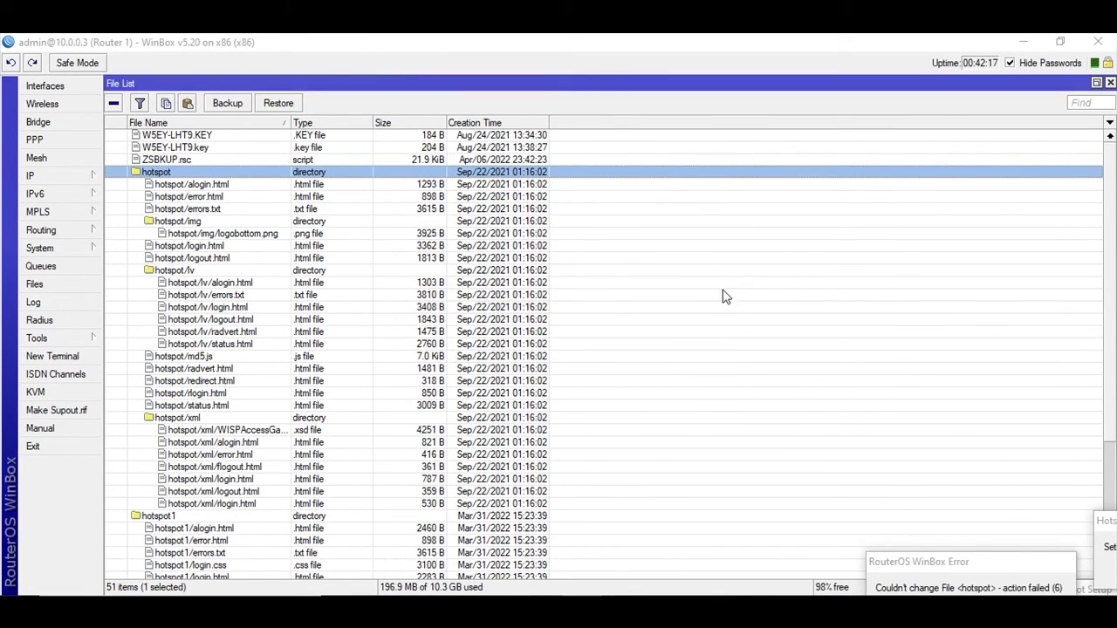
{"action": "left_click", "coordinate": [158, 517]}
{"action": "scroll", "coordinate": [432, 494], "scroll_direction": "down", "scroll_amount": 3}
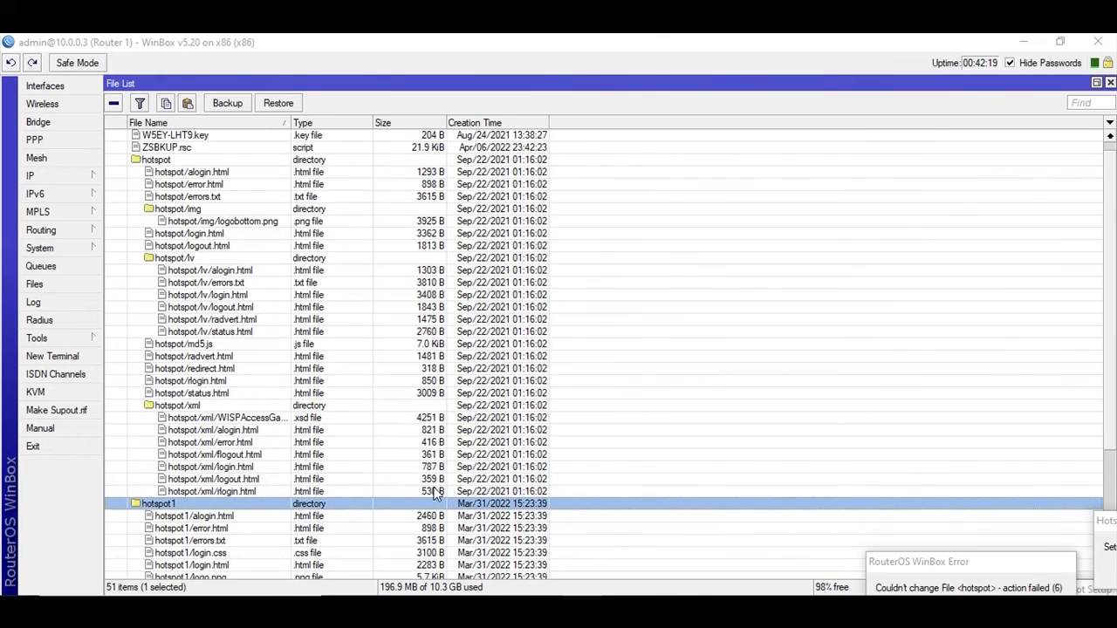
{"action": "scroll", "coordinate": [555, 232], "scroll_direction": "down", "scroll_amount": 2}
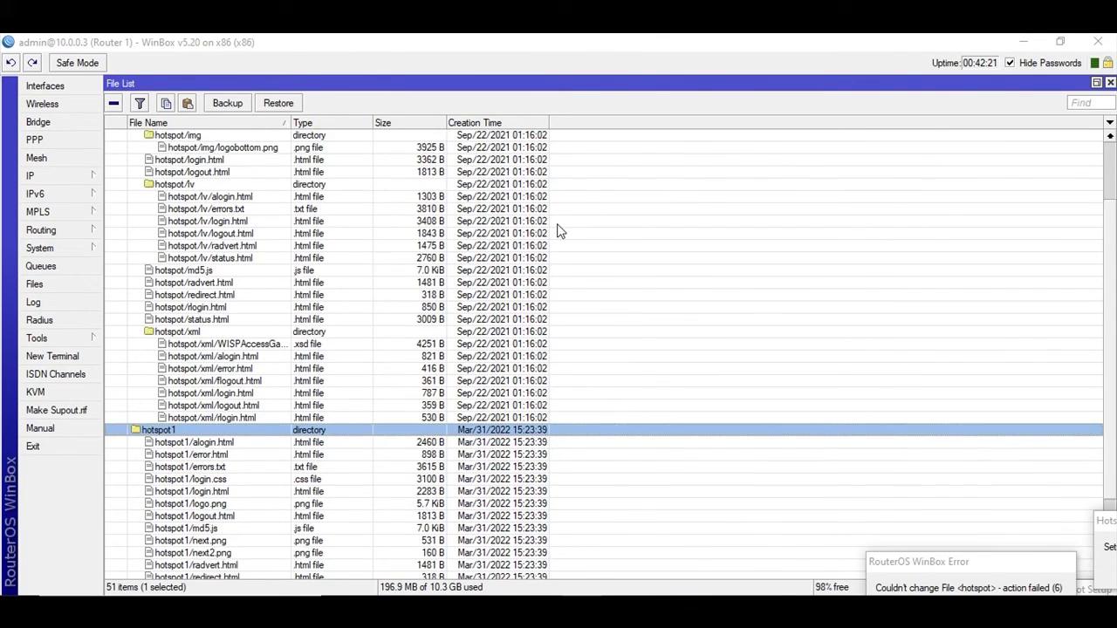
{"action": "scroll", "coordinate": [388, 416], "scroll_direction": "up", "scroll_amount": 2}
{"action": "scroll", "coordinate": [390, 417], "scroll_direction": "up", "scroll_amount": 2}
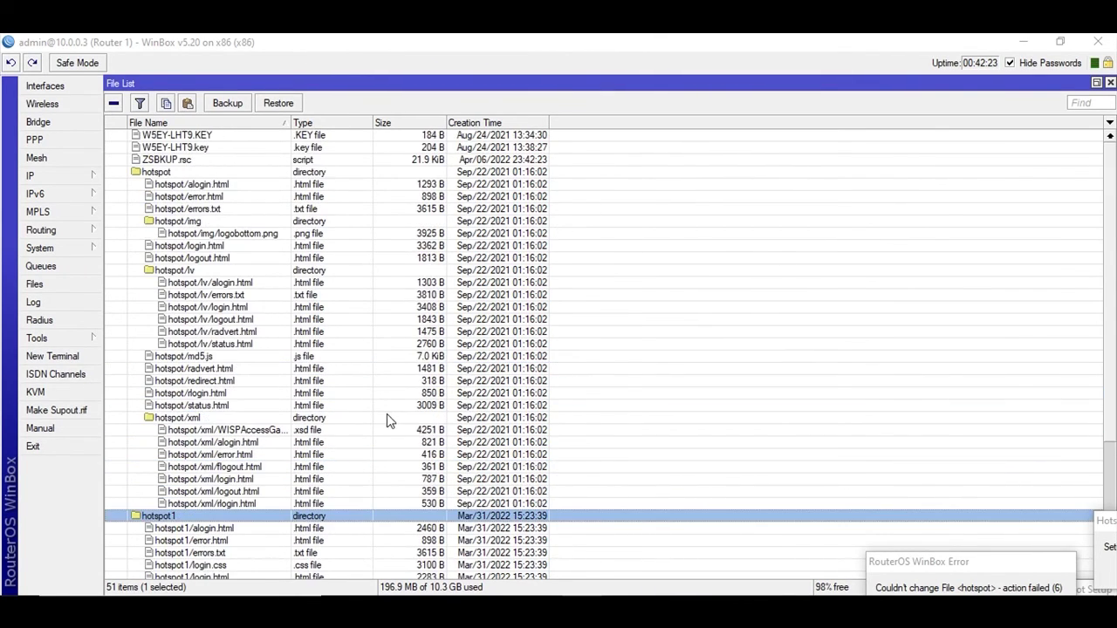
{"action": "left_click", "coordinate": [1110, 82]}
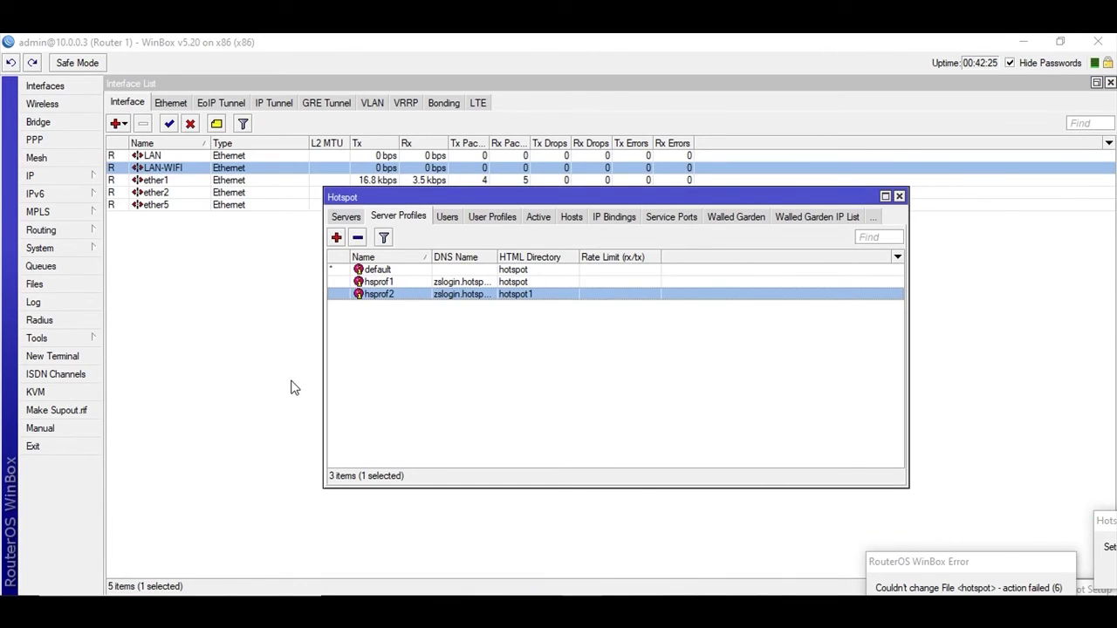